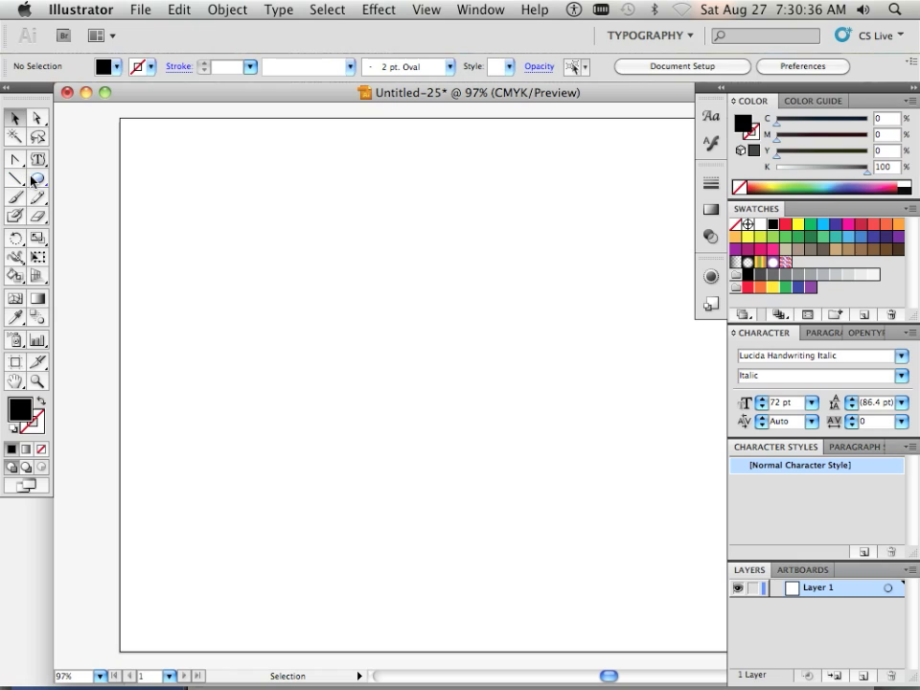
# Draw a large ellipse right of the artboard's centre and swap its colours to no fill with a black stroke
pyautogui.moveTo(33, 181); pyautogui.dragTo(123, 223)
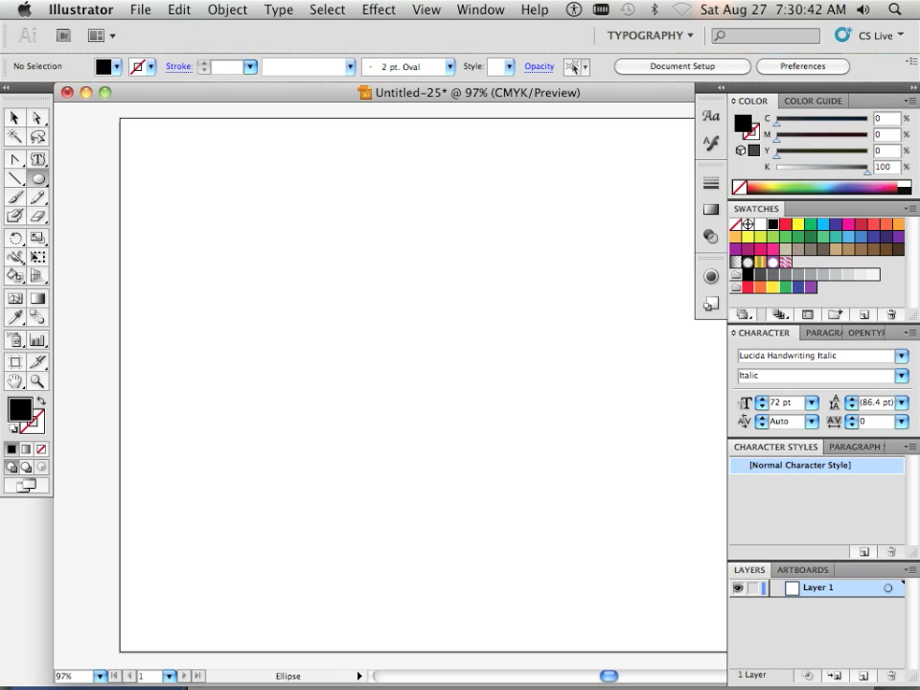
pyautogui.moveTo(356, 270); pyautogui.dragTo(619, 562)
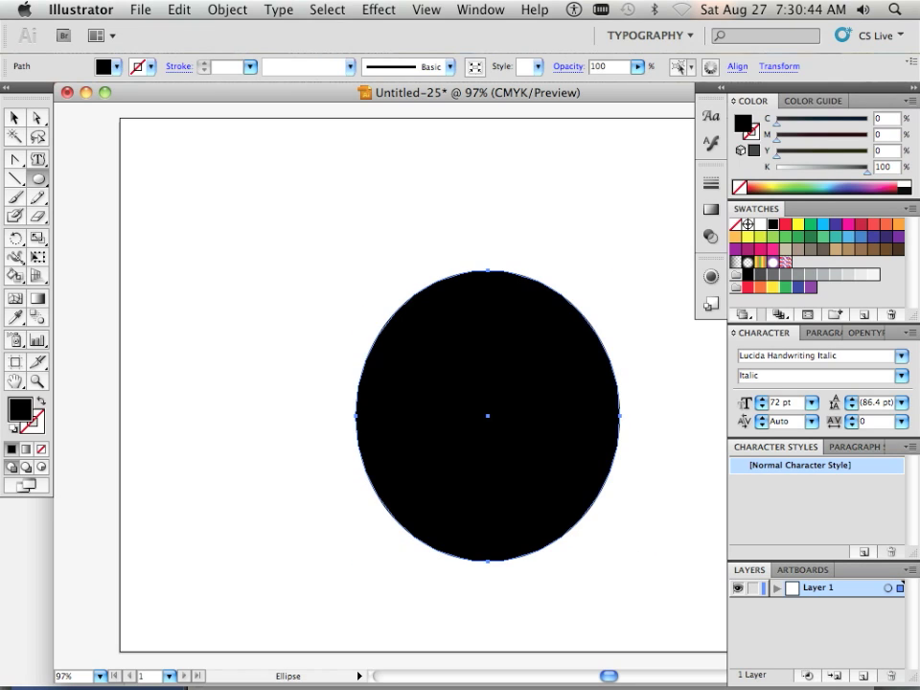
pyautogui.click(40, 402)
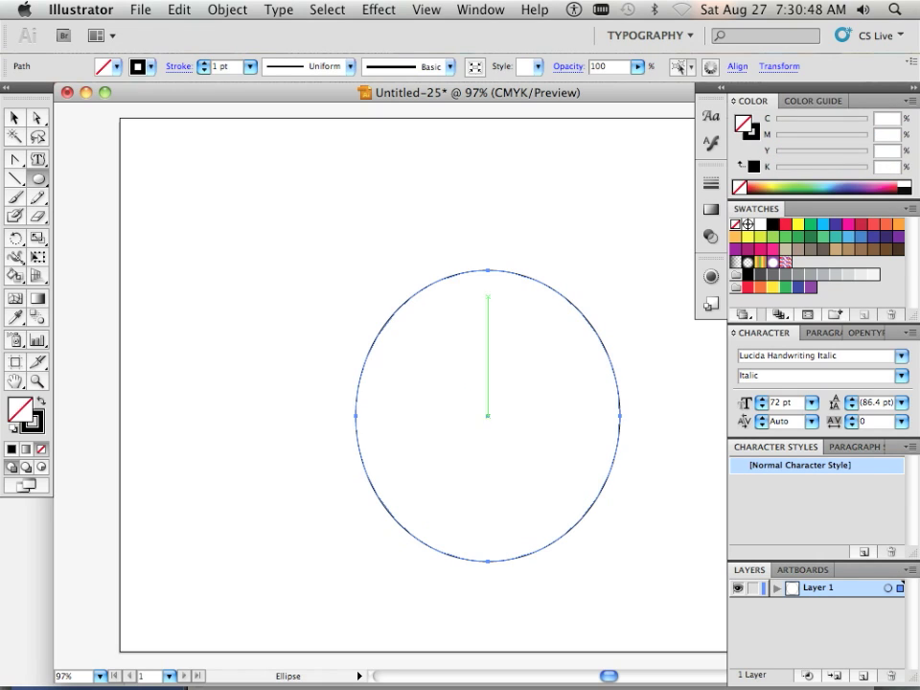
# Add path type along the ellipse's outline, starting at its upper left, reading "lkdalkdjf"
pyautogui.click(34, 163)
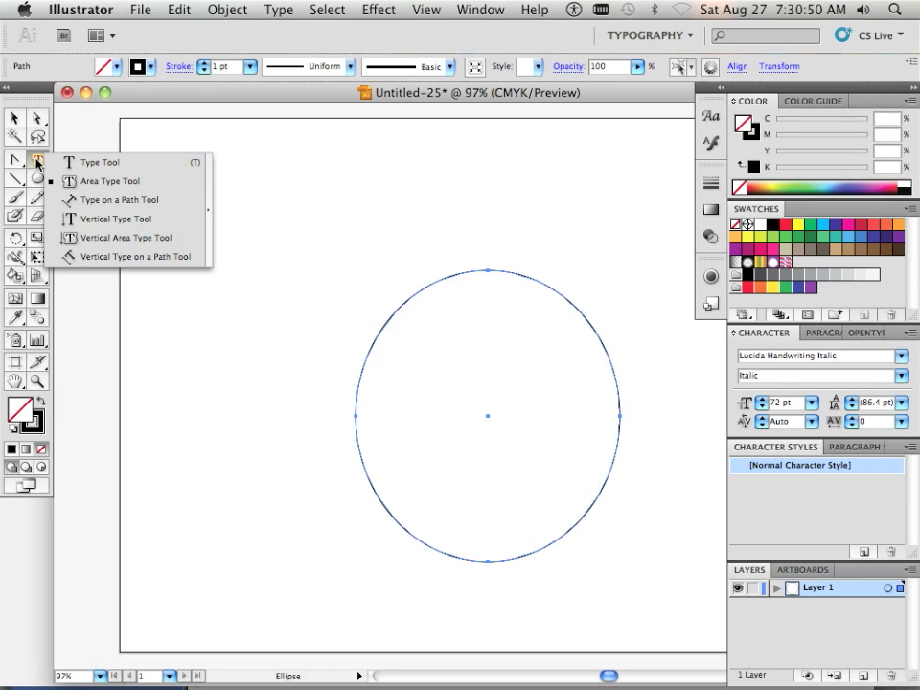
pyautogui.click(120, 200)
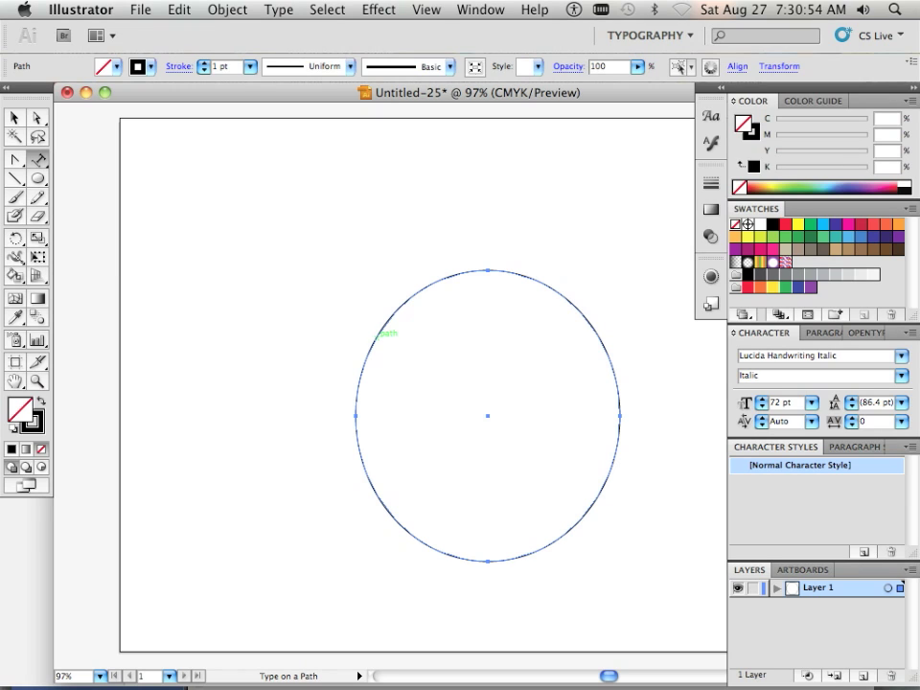
pyautogui.click(379, 336)
pyautogui.write('ukdalkdjfdj')
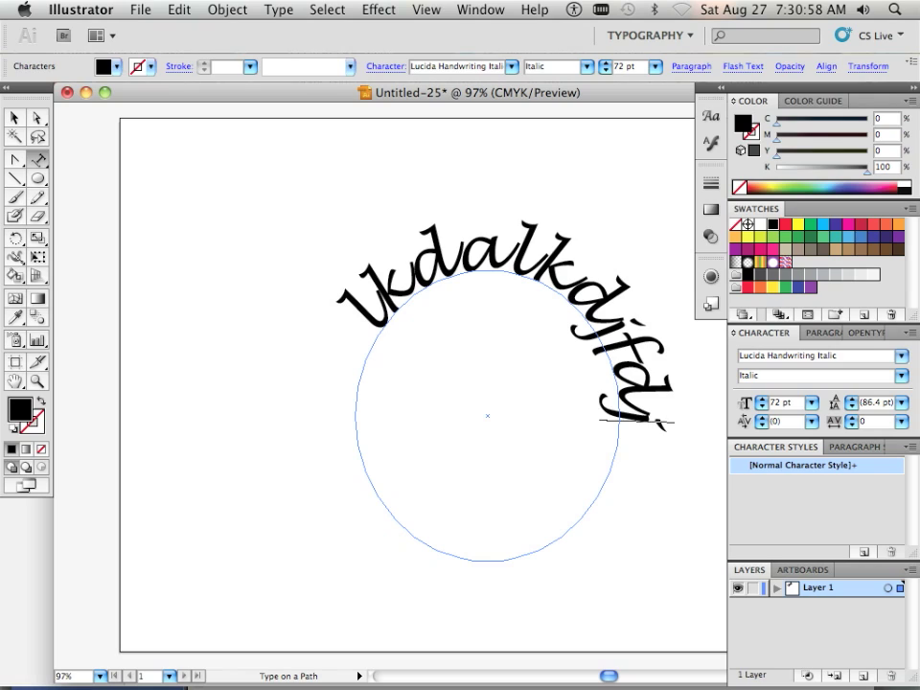
pyautogui.press('BackSpace')
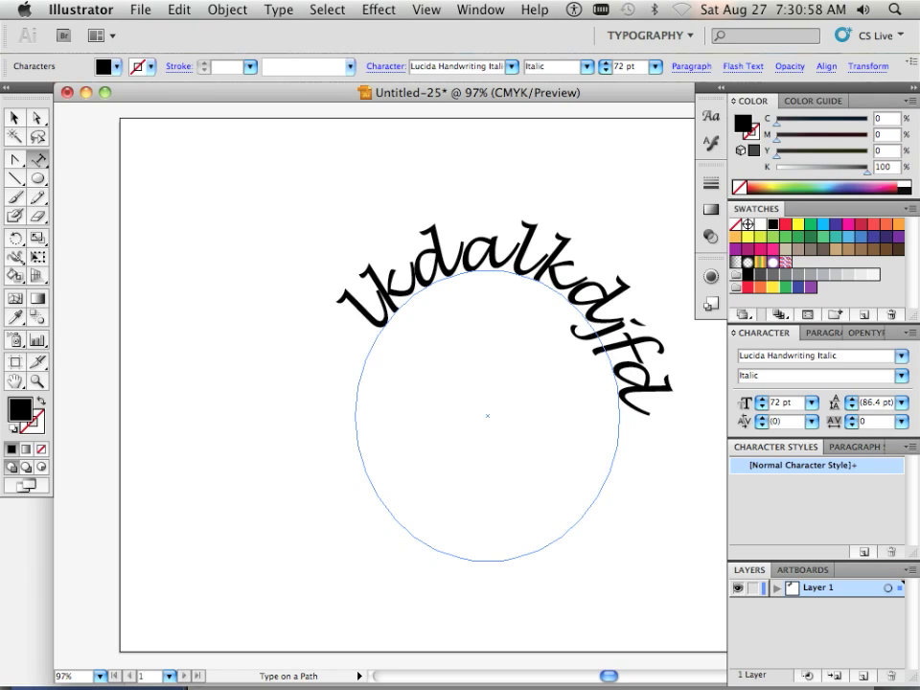
pyautogui.press('BackSpace')
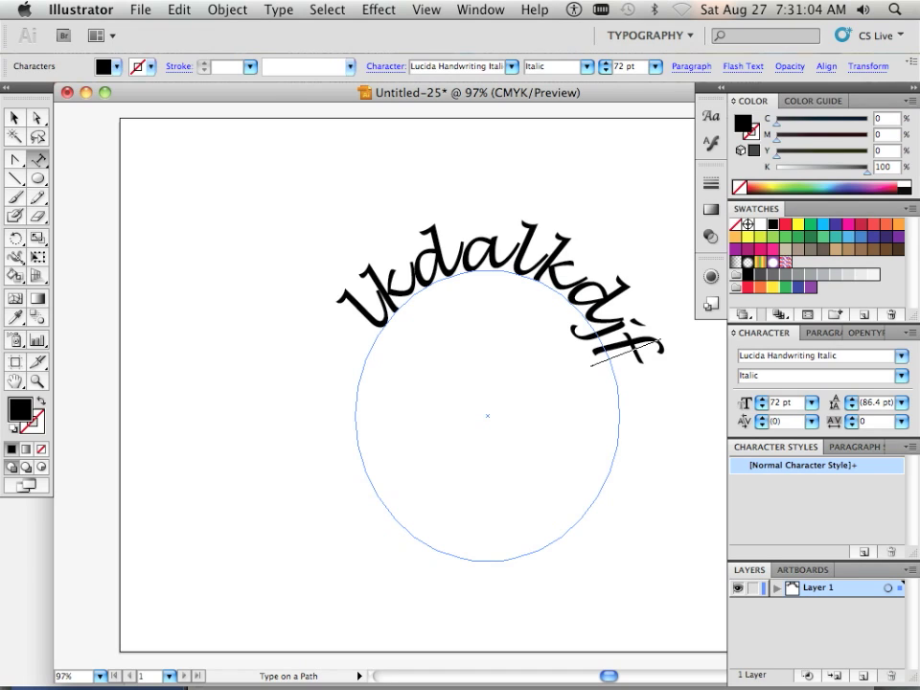
pyautogui.hotkey('shift', 'Left')
pyautogui.hotkey('shift', 'Left')
pyautogui.hotkey('shift', 'Left')
pyautogui.hotkey('shift', 'Left')
pyautogui.hotkey('shift', 'Left')
pyautogui.hotkey('shift', 'Left')
pyautogui.hotkey('shift', 'Left')
pyautogui.hotkey('shift', 'Left')
pyautogui.hotkey('shift', 'Left')
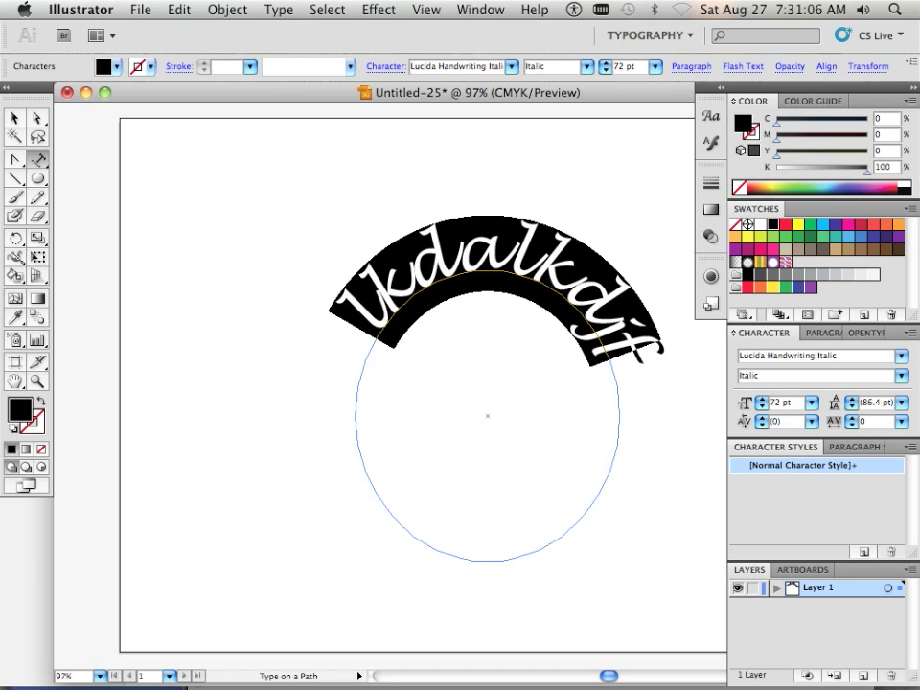
# Move the path text's start and end brackets to the ellipse's left and right anchor points, so the text runs over the upper half
pyautogui.click(16, 119)
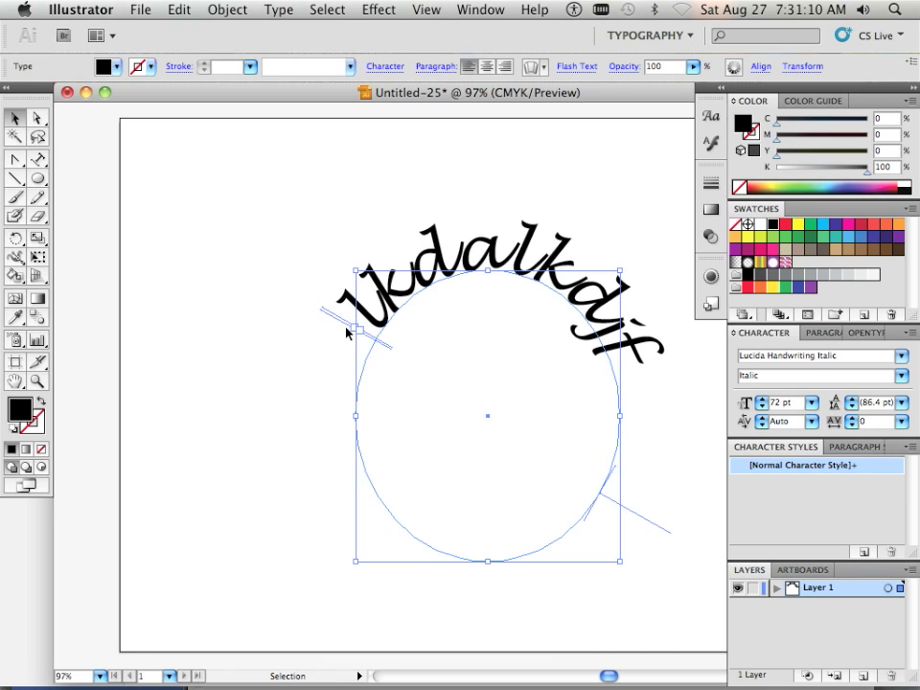
pyautogui.moveTo(330, 318); pyautogui.dragTo(329, 423)
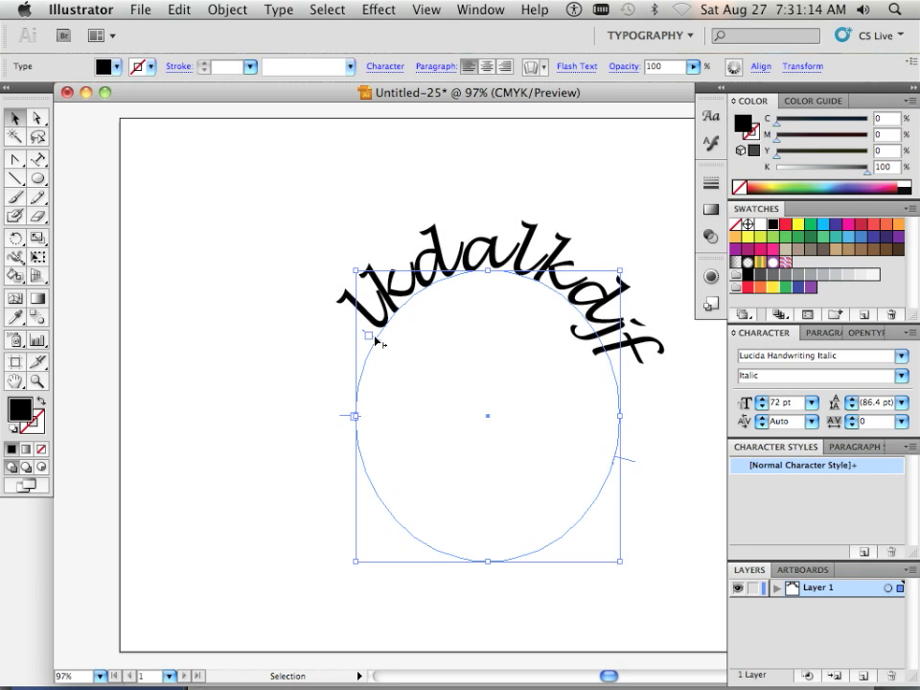
pyautogui.moveTo(365, 330)
pyautogui.mouseDown()
pyautogui.moveTo(419, 312)
pyautogui.moveTo(557, 354)
pyautogui.moveTo(587, 448)
pyautogui.moveTo(631, 345)
pyautogui.moveTo(421, 217)
pyautogui.moveTo(353, 324)
pyautogui.mouseUp()
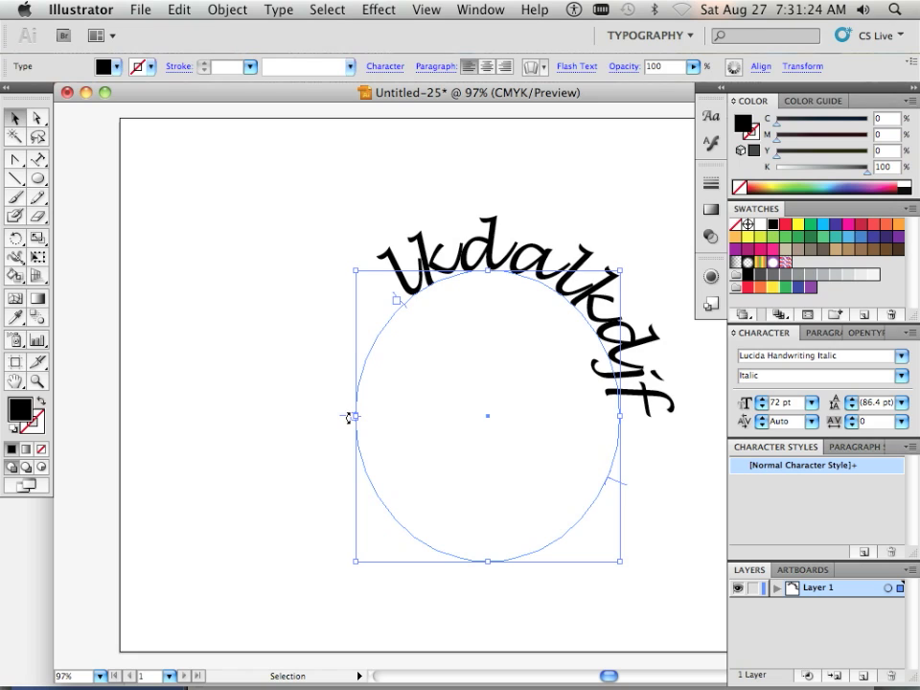
pyautogui.moveTo(343, 419); pyautogui.dragTo(644, 413)
pyautogui.moveTo(397, 299); pyautogui.dragTo(342, 419)
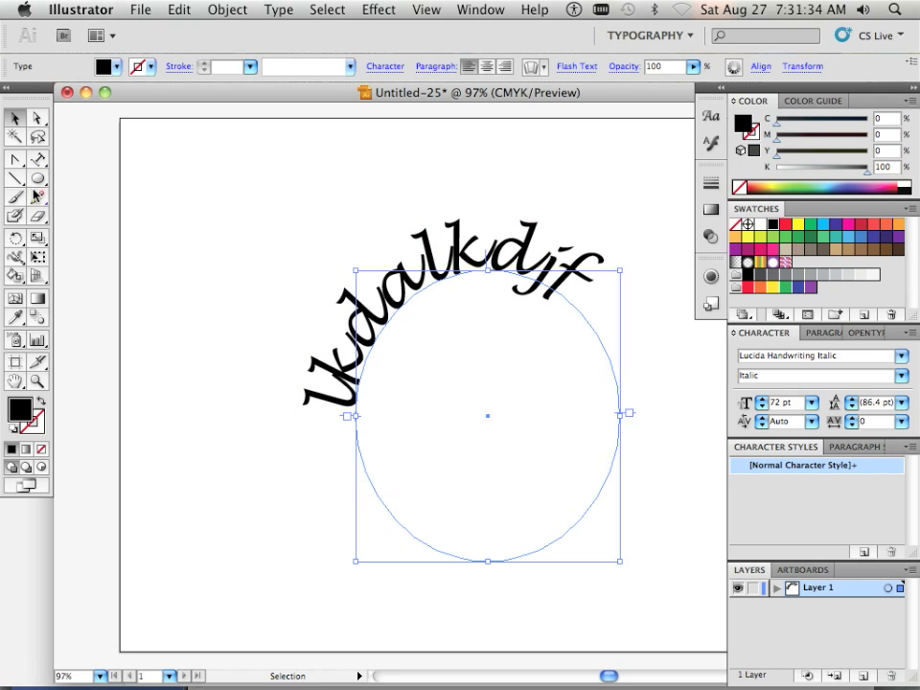
# Centre-align the whole text between its brackets on the ellipse path
pyautogui.click(39, 160)
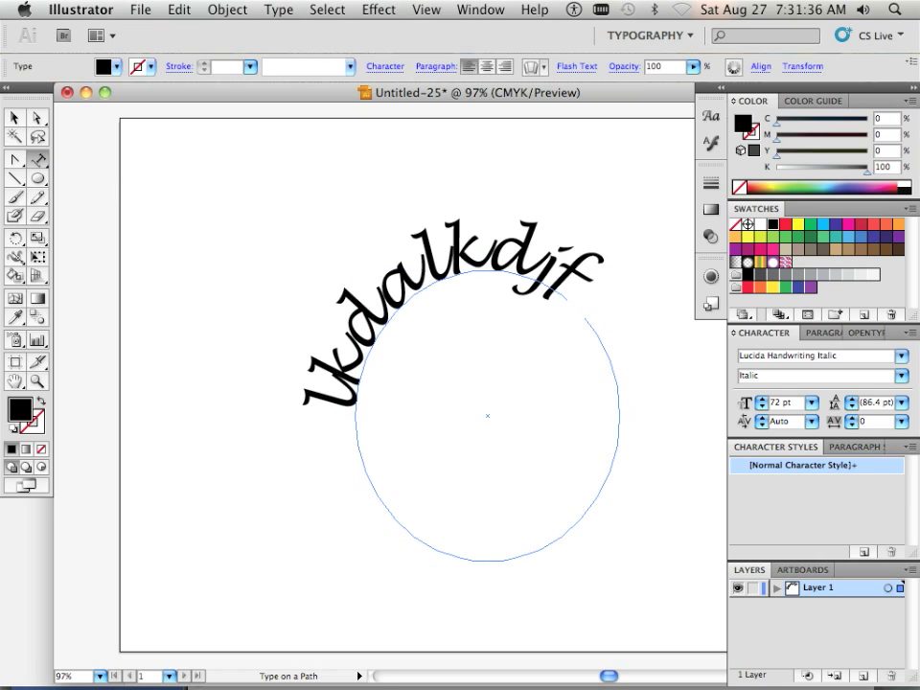
pyautogui.moveTo(596, 264); pyautogui.dragTo(305, 398)
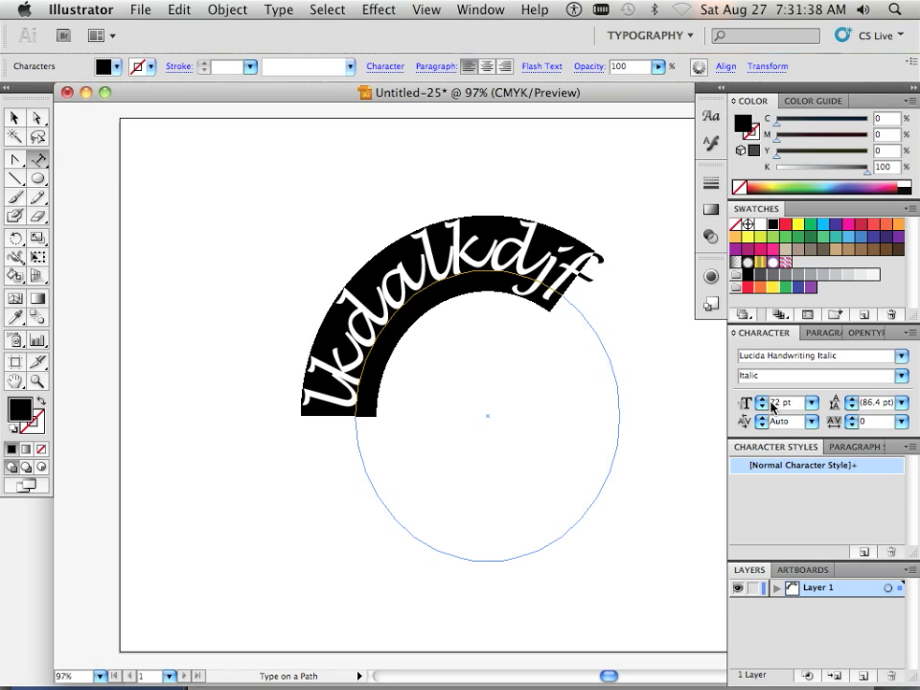
pyautogui.click(827, 333)
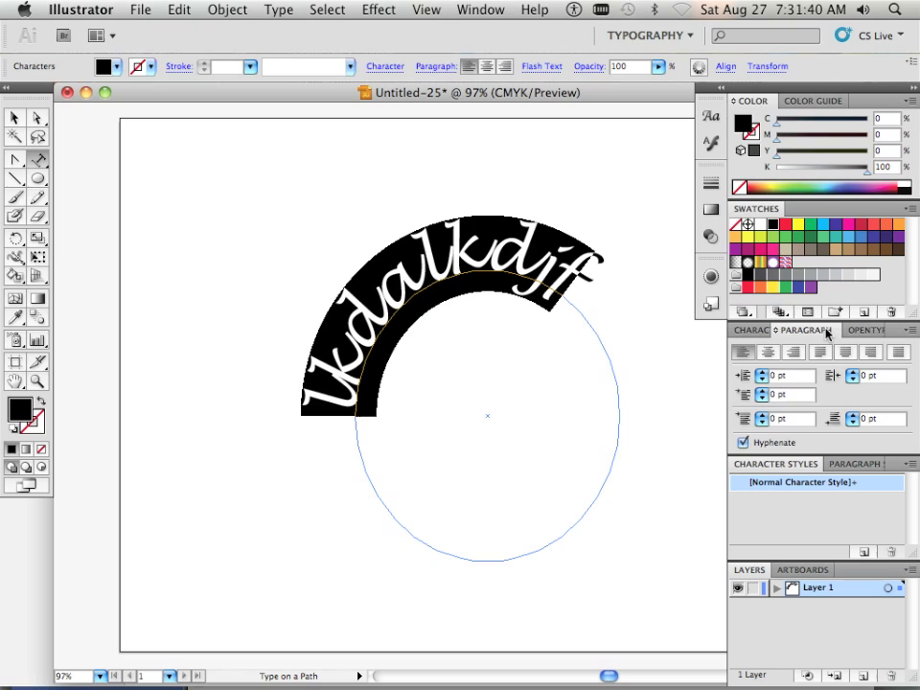
pyautogui.click(768, 353)
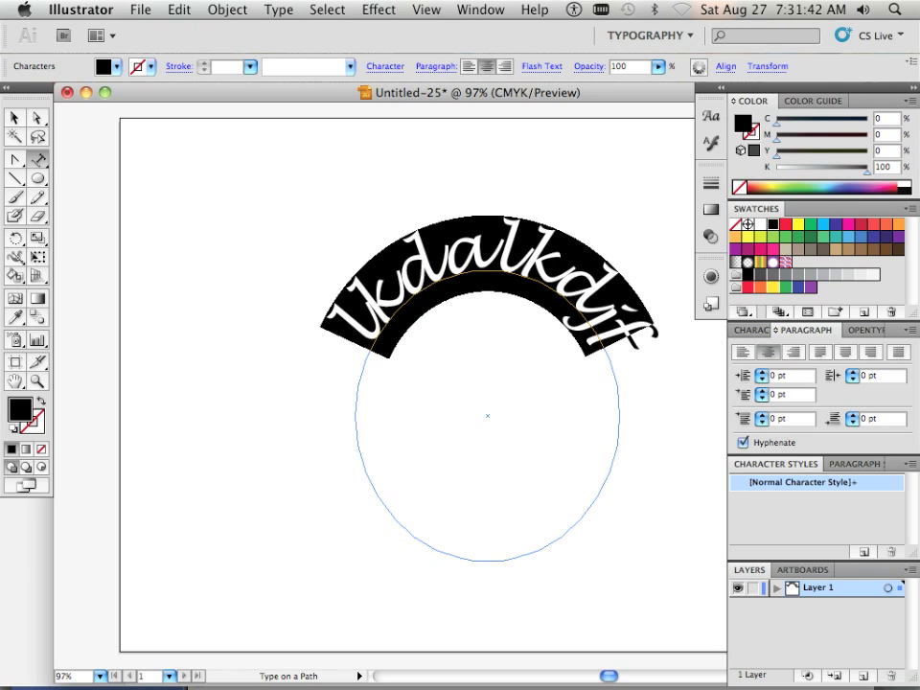
# Fine-tune the text's centring by nudging its centre bracket near the ellipse's top anchor point
pyautogui.click(37, 117)
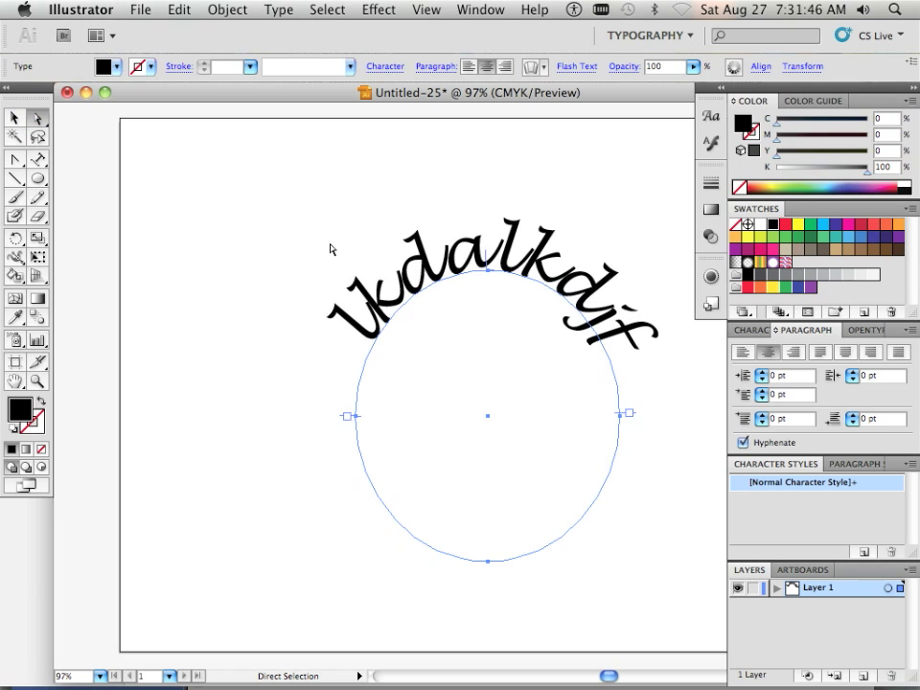
pyautogui.click(489, 269)
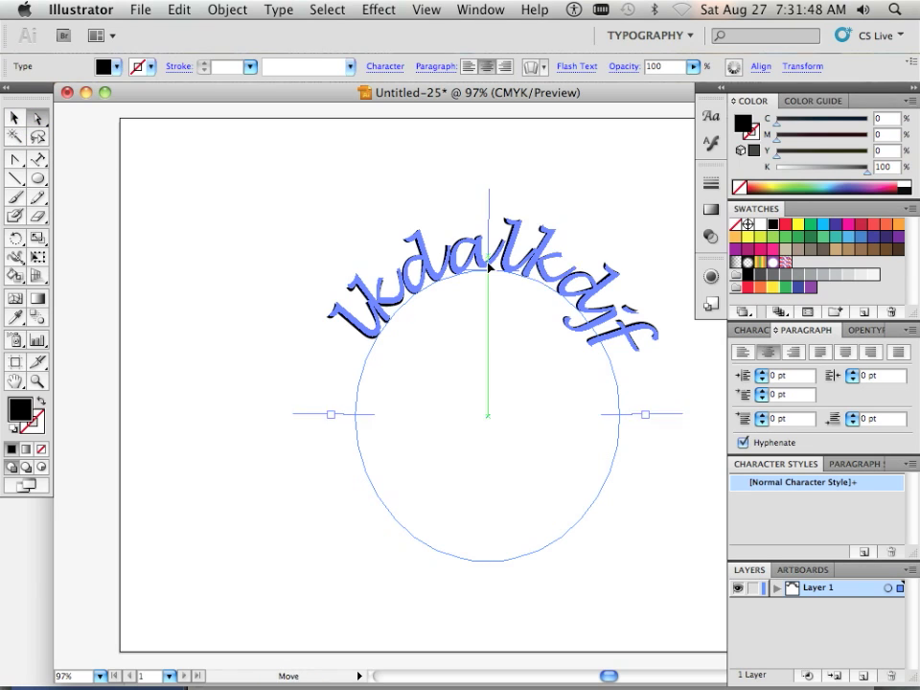
pyautogui.moveTo(489, 270)
pyautogui.mouseDown()
pyautogui.moveTo(489, 290)
pyautogui.moveTo(477, 256)
pyautogui.moveTo(345, 383)
pyautogui.moveTo(503, 269)
pyautogui.moveTo(487, 288)
pyautogui.moveTo(486, 260)
pyautogui.mouseUp()
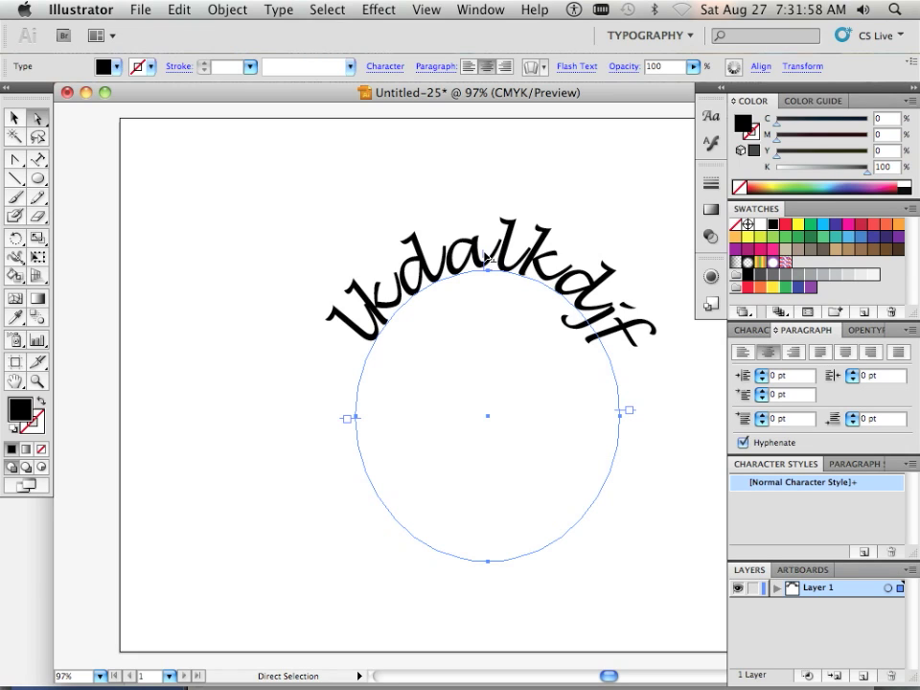
pyautogui.scroll(3, 487, 257)
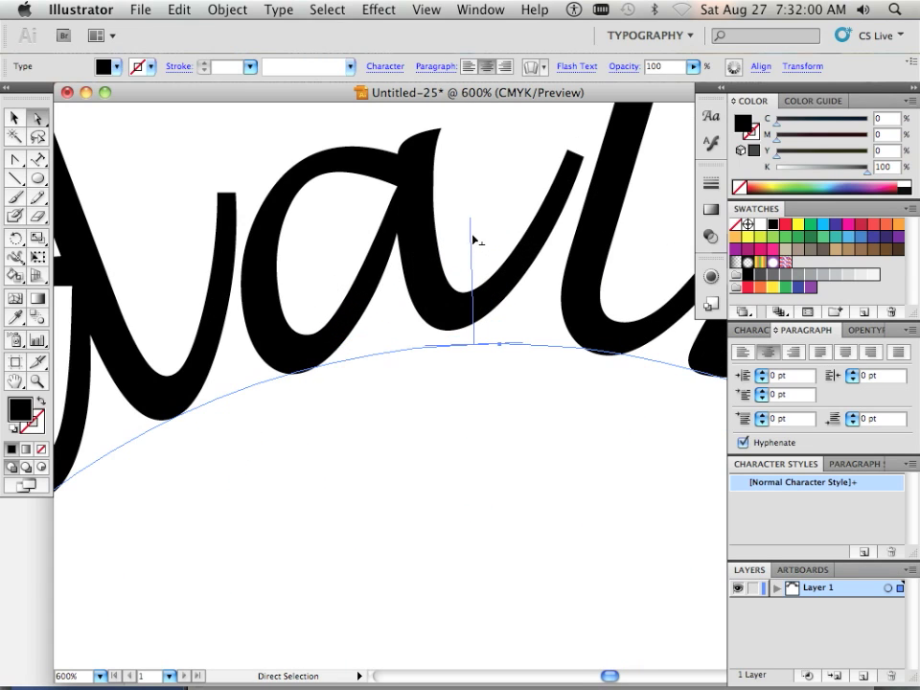
pyautogui.moveTo(472, 230)
pyautogui.mouseDown()
pyautogui.moveTo(544, 243)
pyautogui.moveTo(483, 243)
pyautogui.mouseUp()
pyautogui.scroll(-3, 481, 247)
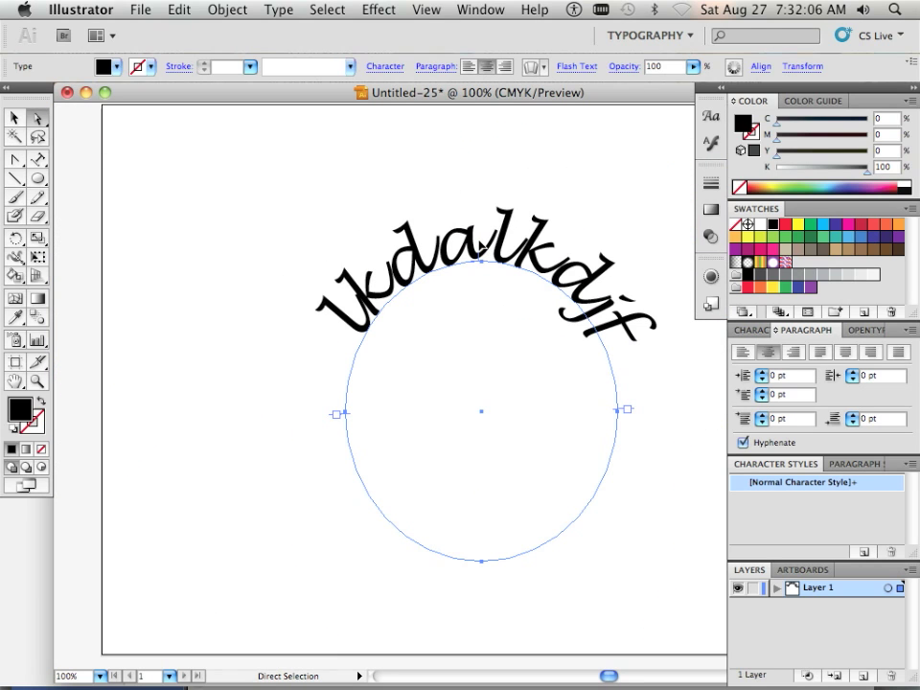
pyautogui.moveTo(482, 248)
pyautogui.mouseDown()
pyautogui.moveTo(470, 321)
pyautogui.moveTo(481, 413)
pyautogui.moveTo(479, 250)
pyautogui.mouseUp()
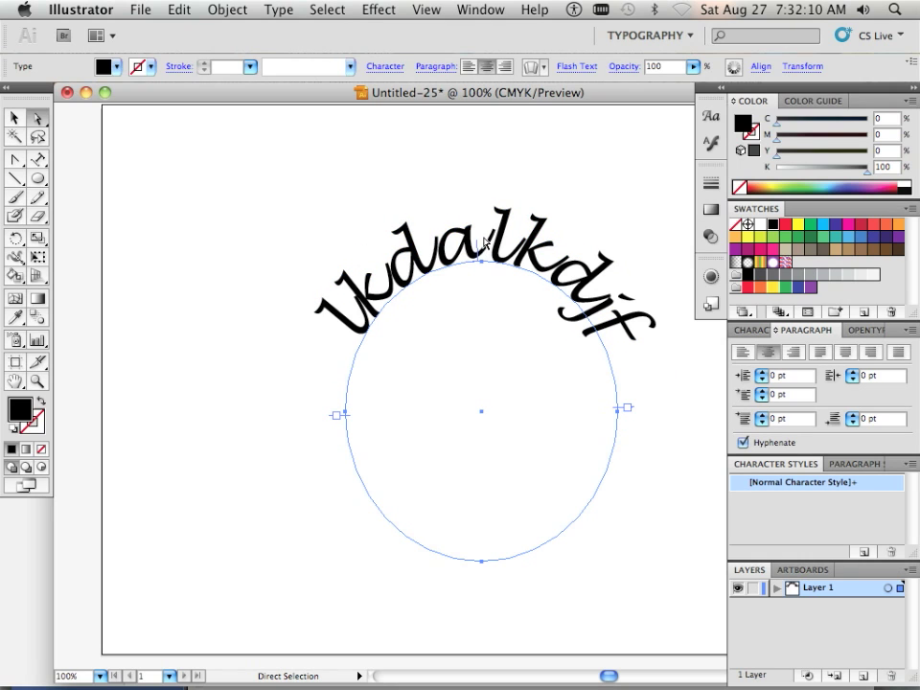
# Stretch the text's ellipse path by moving its left anchor to about X 43, Y 374 pt and its right anchor to about X 690, Y 370 pt
pyautogui.click(15, 117)
pyautogui.click(293, 498)
pyautogui.click(364, 487)
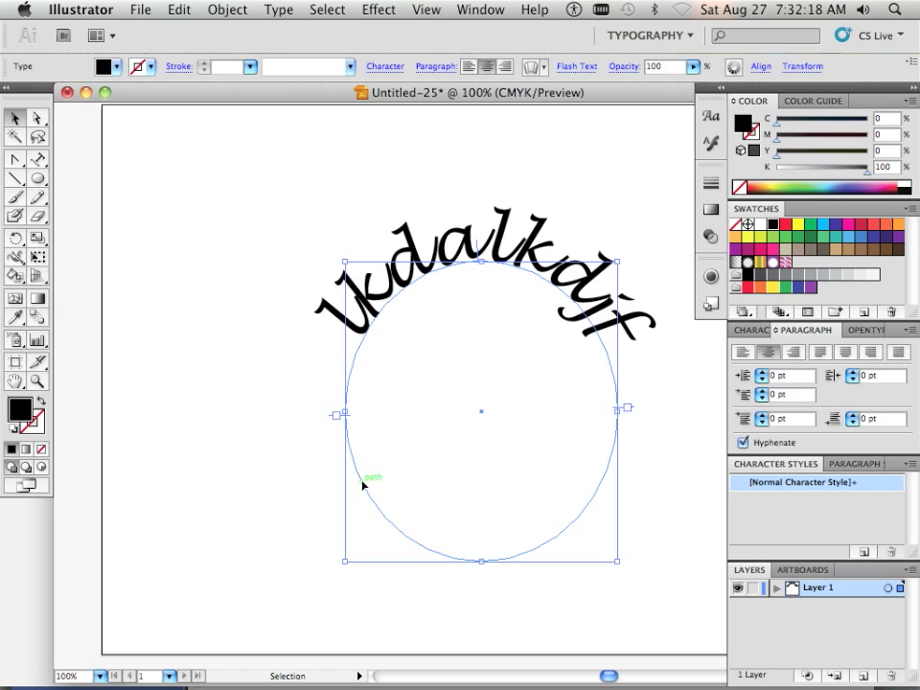
pyautogui.click(39, 121)
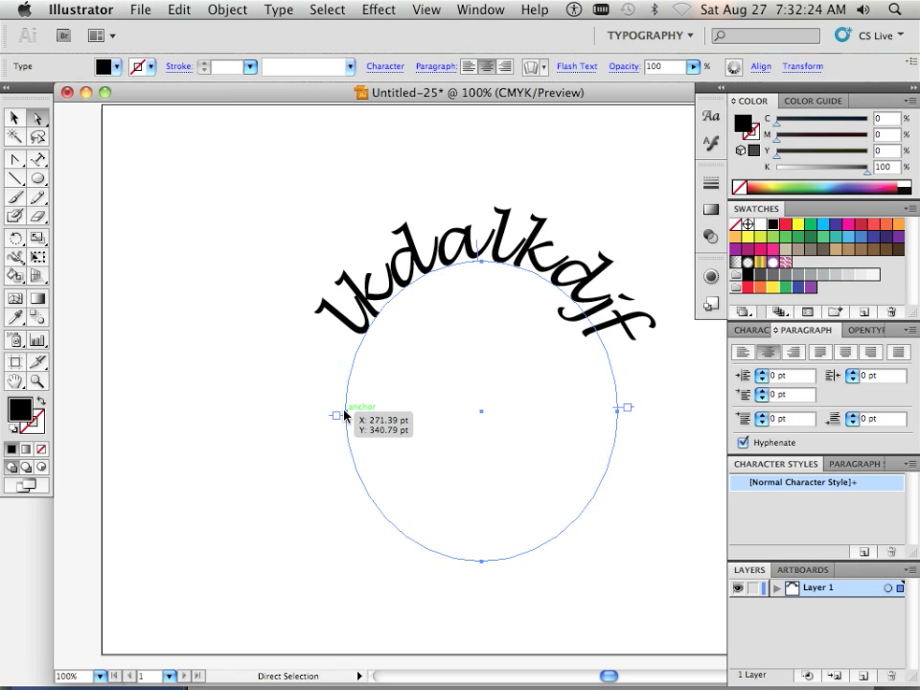
pyautogui.moveTo(346, 416); pyautogui.dragTo(140, 442)
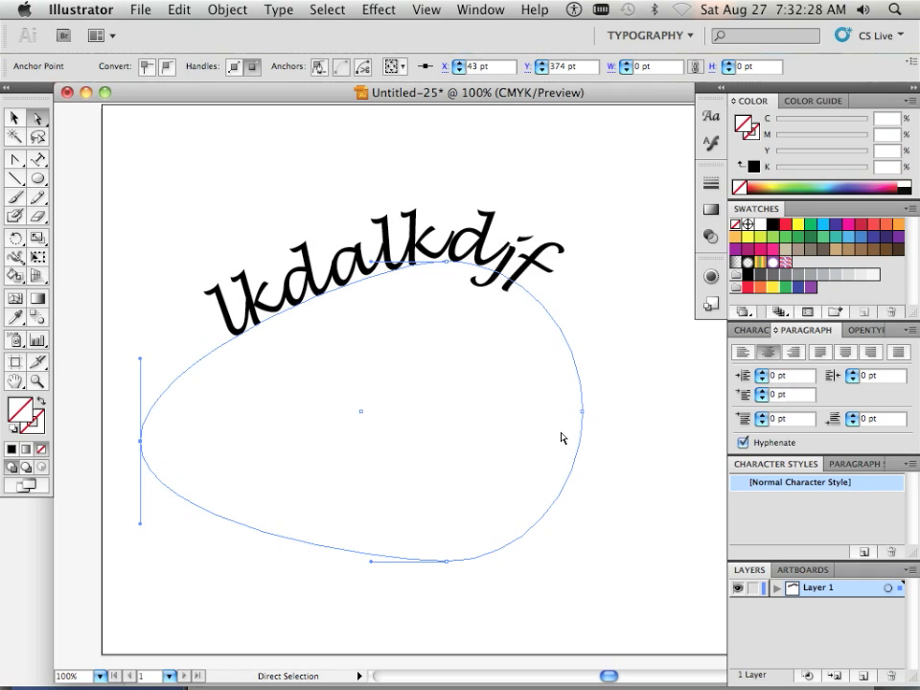
pyautogui.click(583, 414)
pyautogui.moveTo(583, 418); pyautogui.dragTo(722, 439)
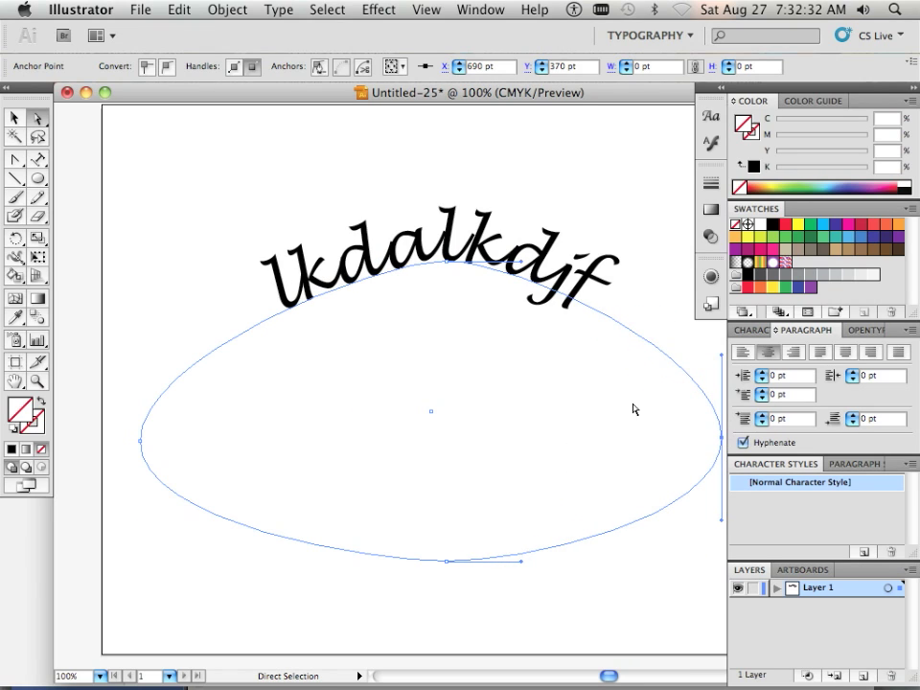
# Bend the path by adjusting handles and moving the right anchor to about X 587, Y 151 pt and the top anchor to X 288, Y 353 pt
pyautogui.moveTo(724, 357); pyautogui.dragTo(647, 370)
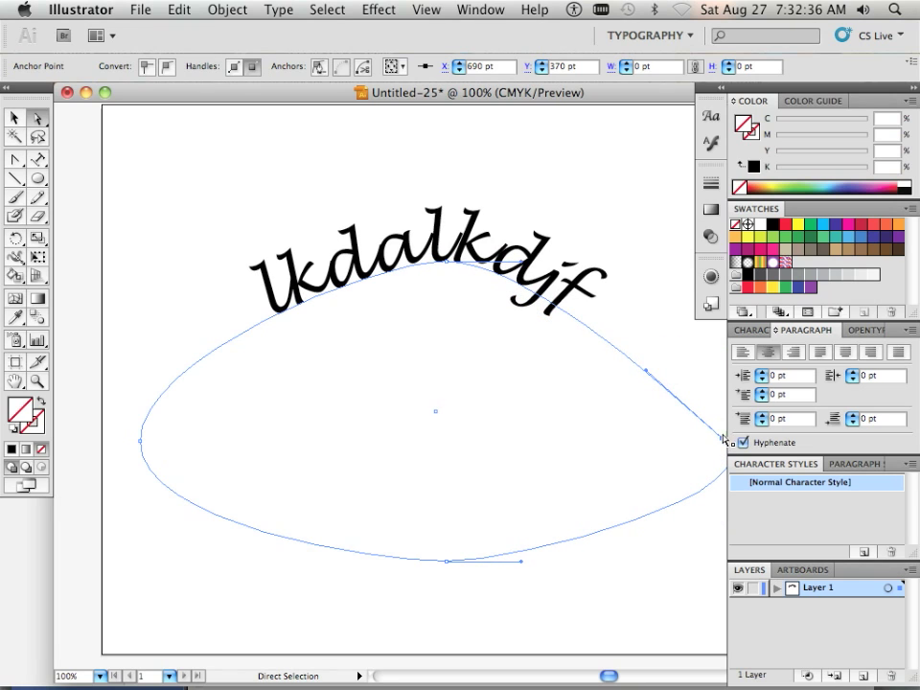
pyautogui.moveTo(724, 438); pyautogui.dragTo(629, 241)
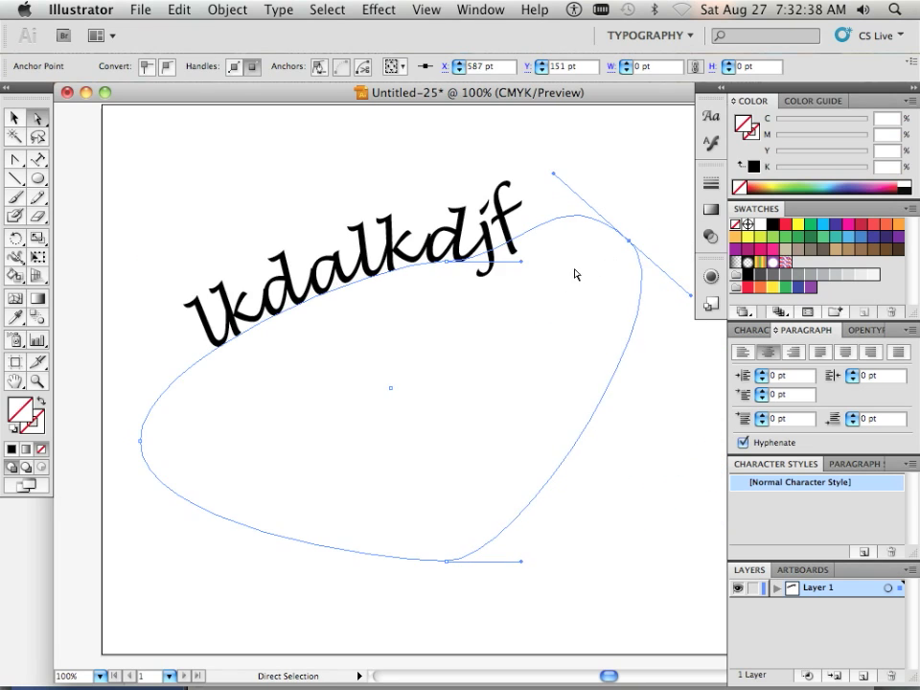
pyautogui.moveTo(448, 266); pyautogui.dragTo(370, 428)
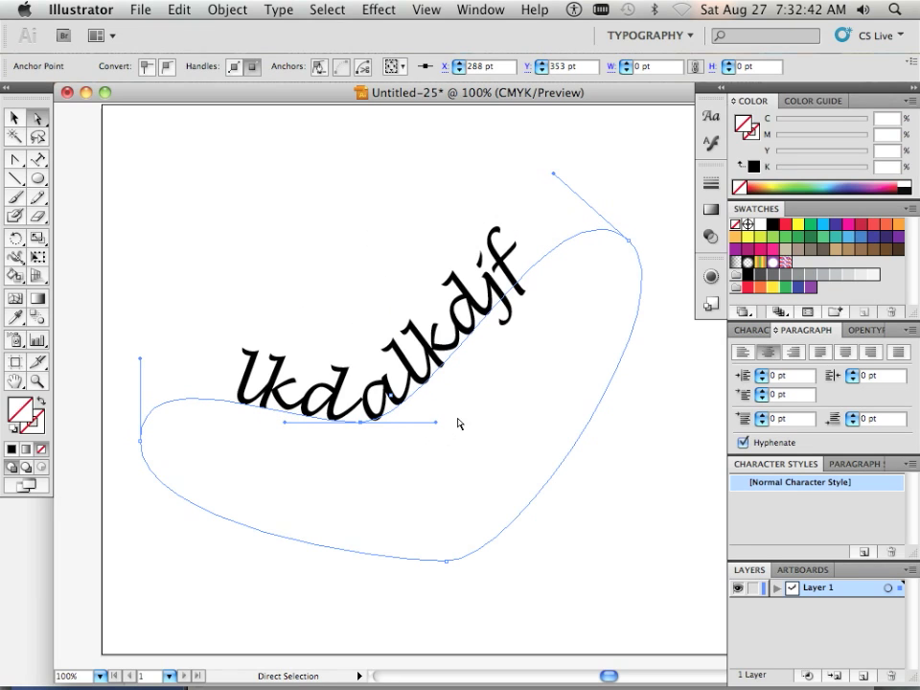
pyautogui.moveTo(436, 423); pyautogui.dragTo(448, 381)
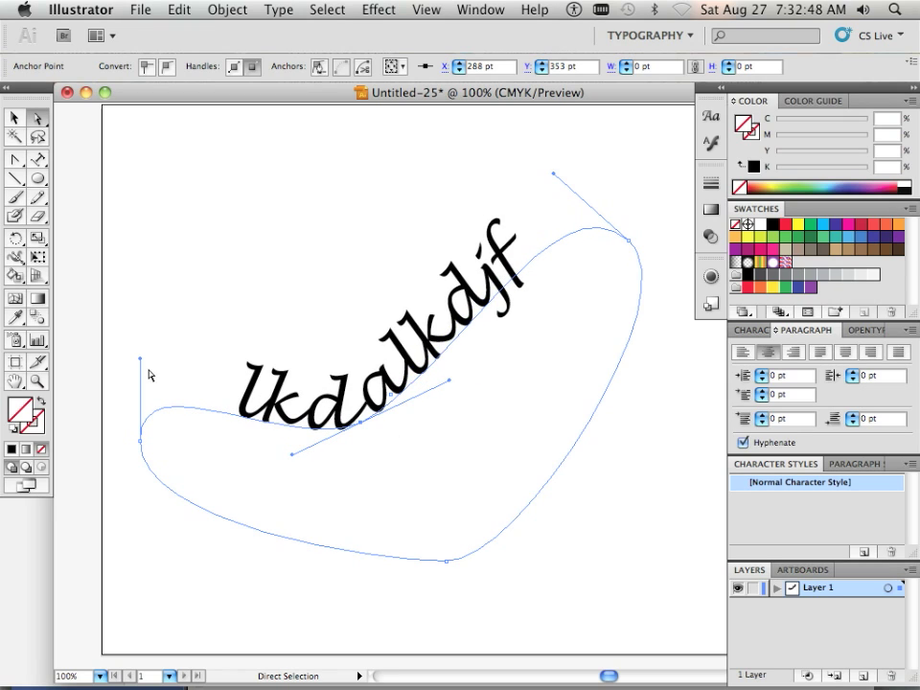
# Delete all the text from the reshaped path and select the empty path object
pyautogui.click(38, 159)
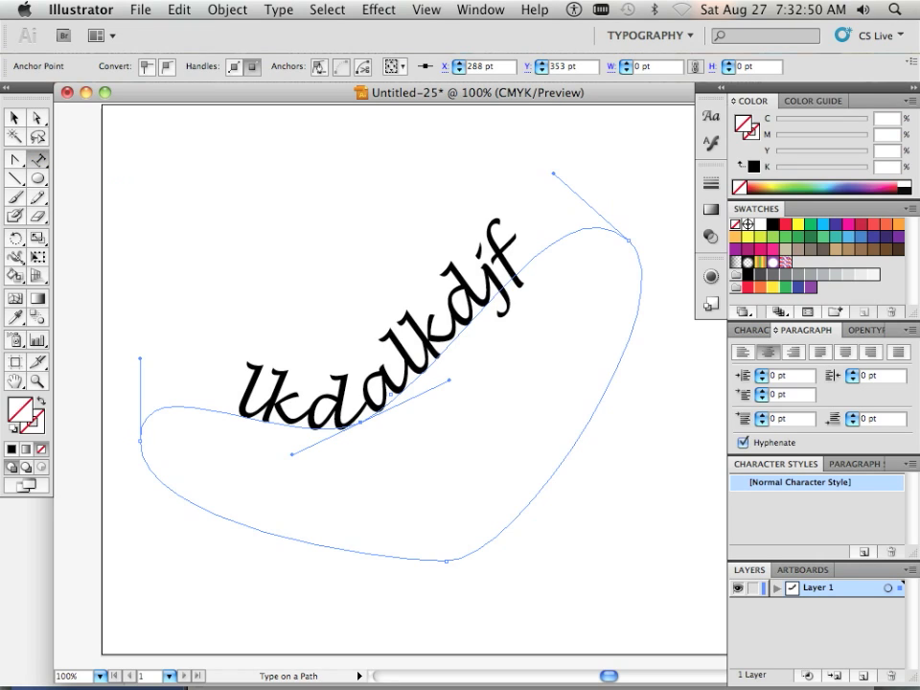
pyautogui.moveTo(521, 261); pyautogui.dragTo(233, 401)
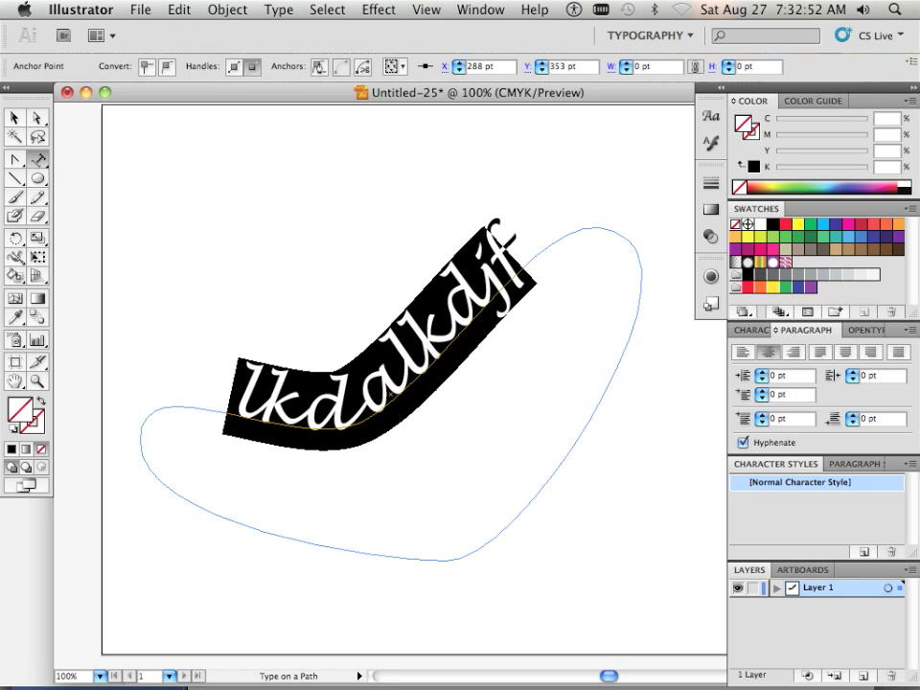
pyautogui.press('BackSpace')
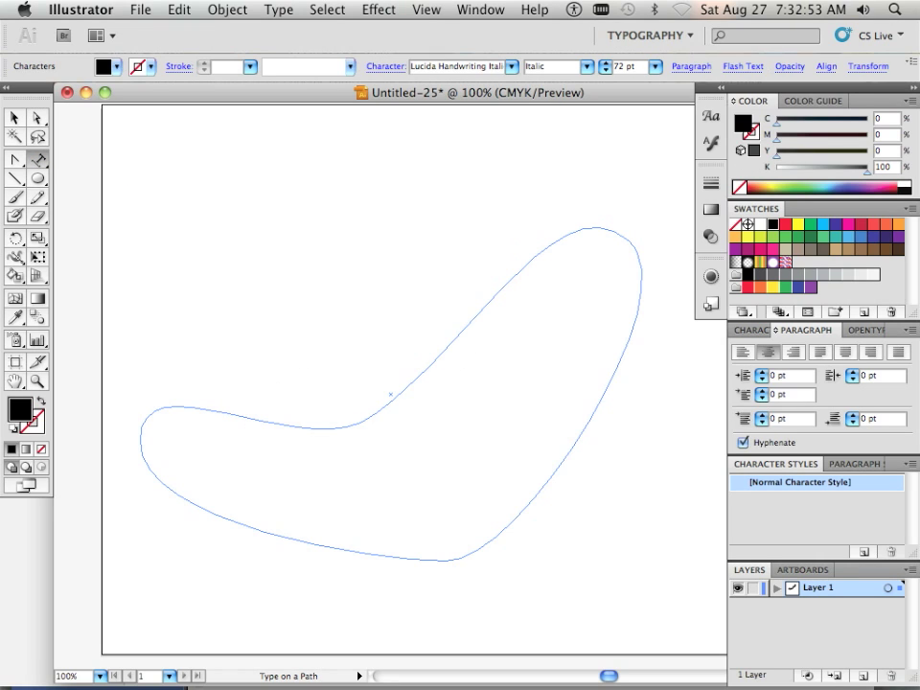
pyautogui.click(15, 117)
pyautogui.moveTo(175, 247); pyautogui.dragTo(535, 596)
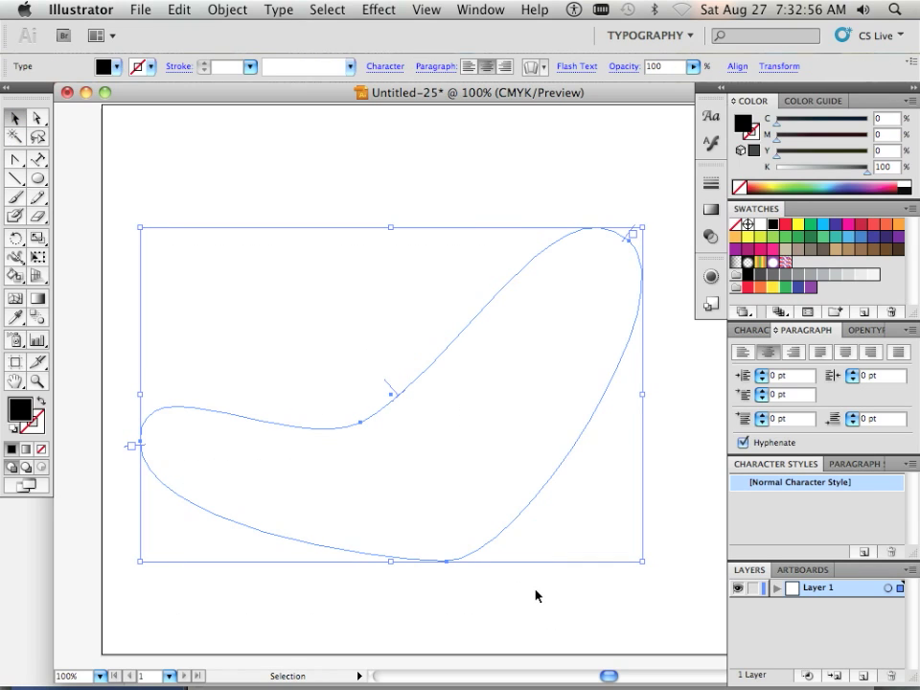
# Delete the empty path and draw a large ellipse with no fill and a black stroke on the artboard
pyautogui.press('Delete')
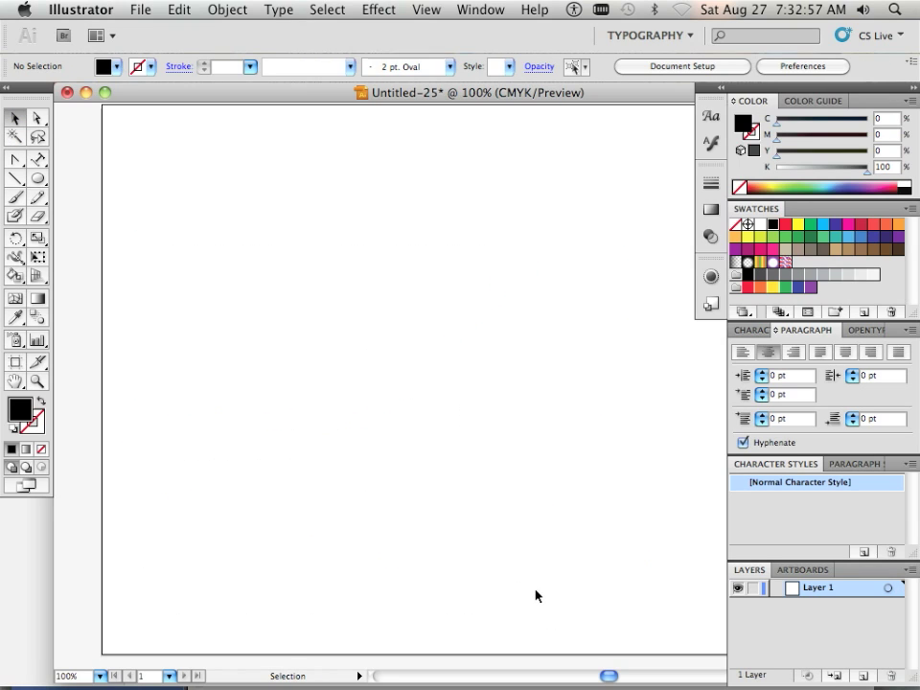
pyautogui.click(38, 179)
pyautogui.moveTo(343, 218); pyautogui.dragTo(654, 557)
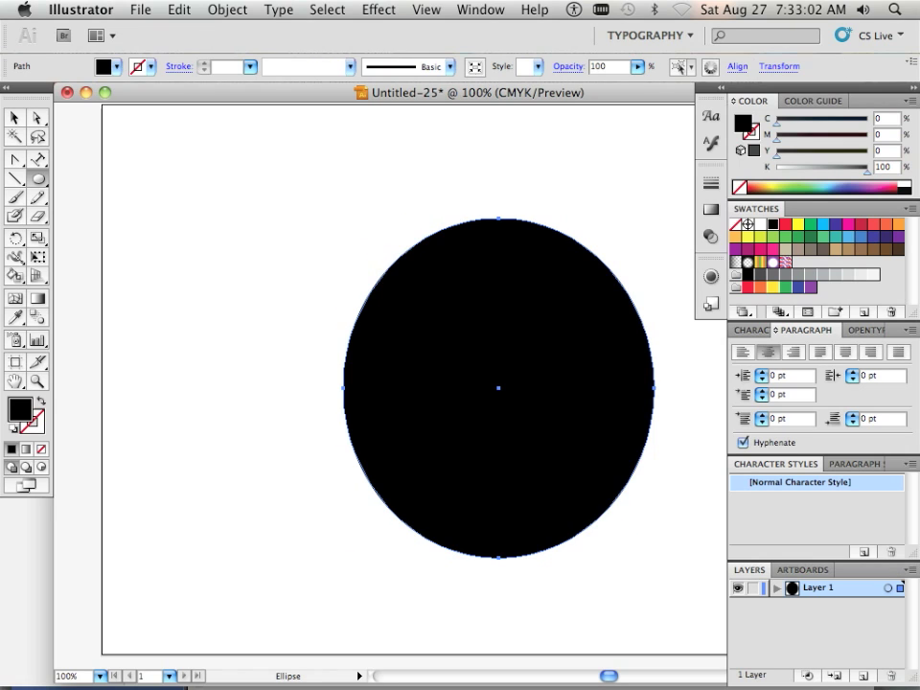
pyautogui.click(40, 402)
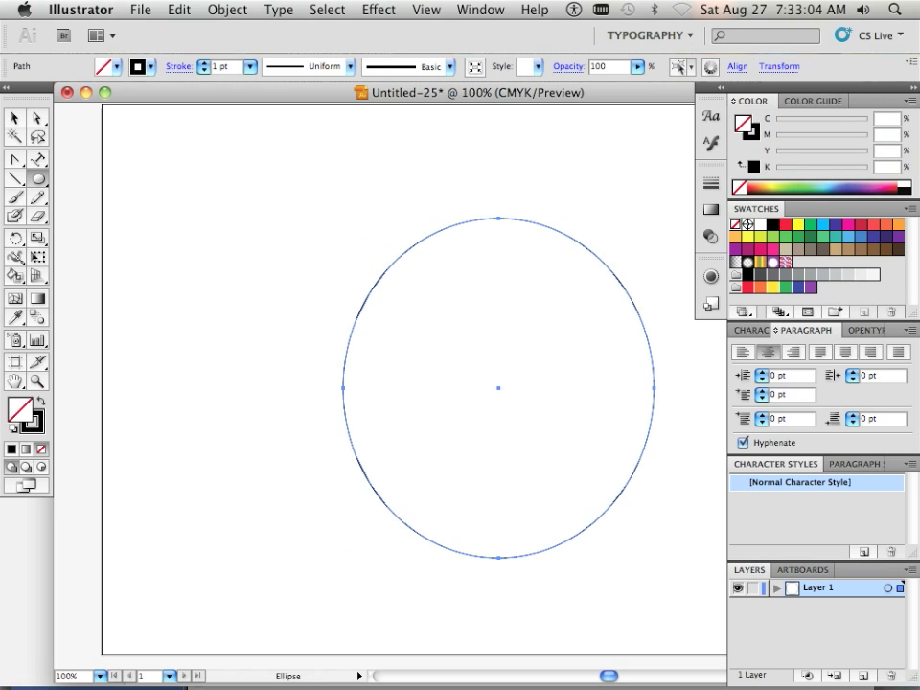
# Convert the ellipse to area type and enter a first name followed by "was here", with "here" on its own line
pyautogui.click(36, 163)
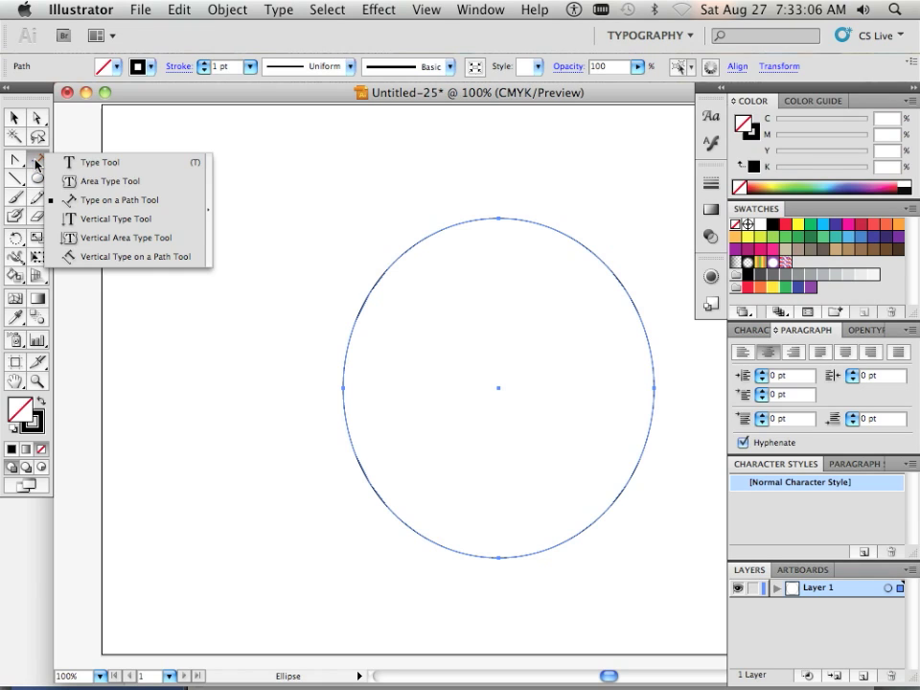
pyautogui.click(107, 182)
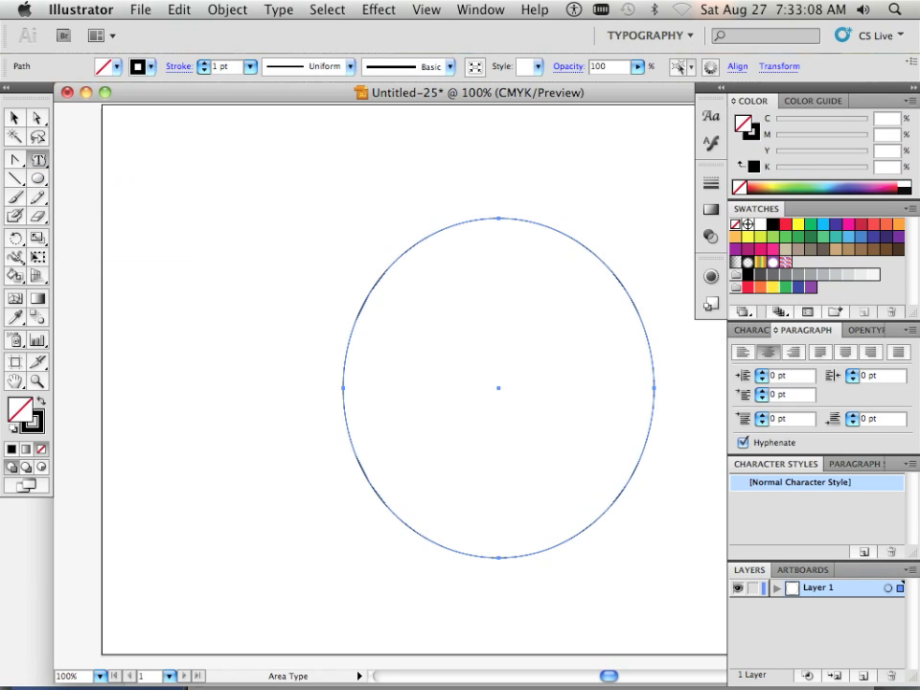
pyautogui.click(385, 273)
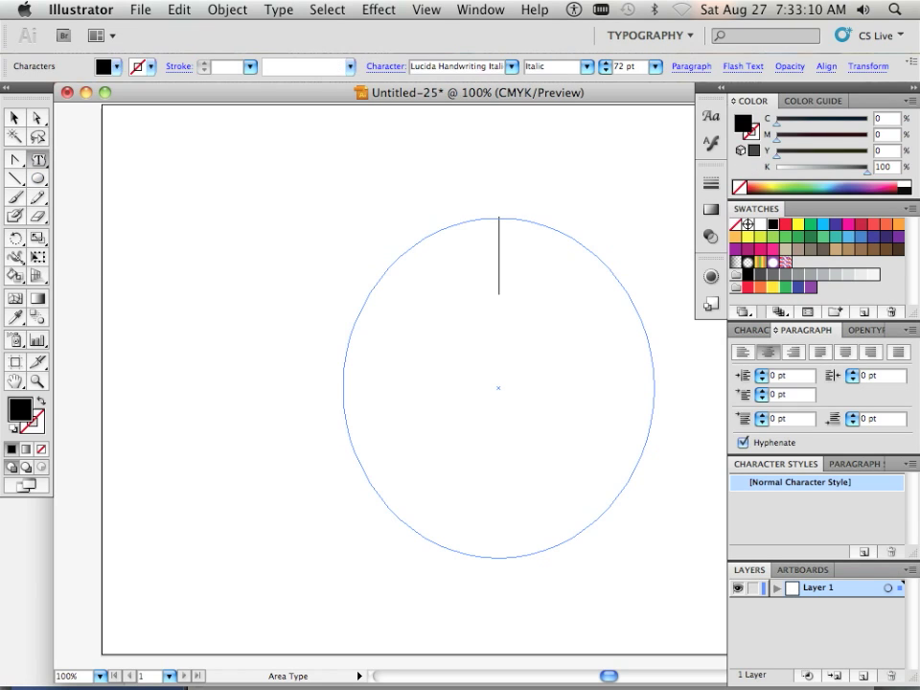
pyautogui.write('Jason')
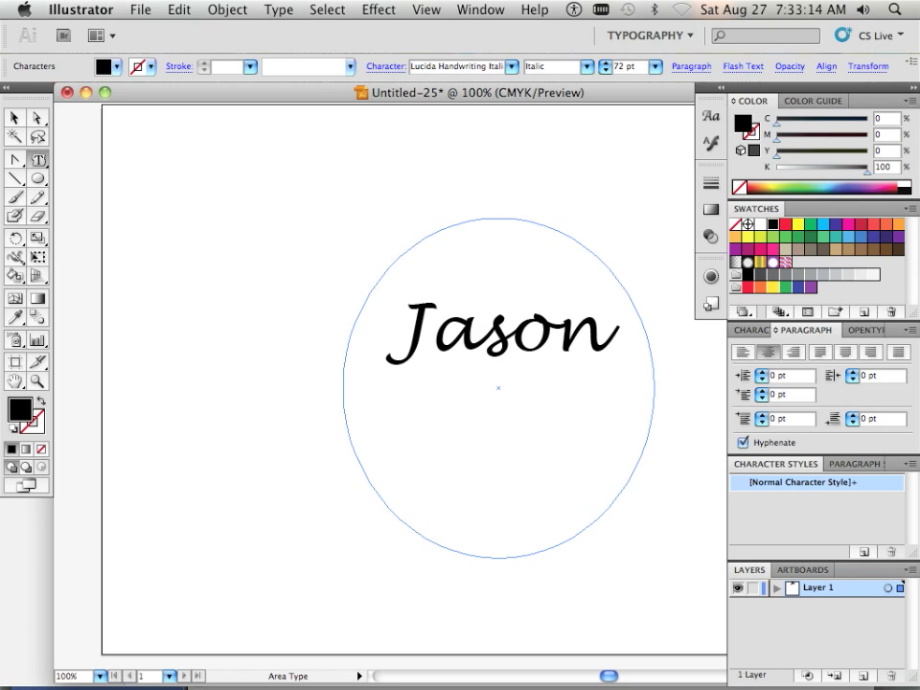
pyautogui.write(' was')
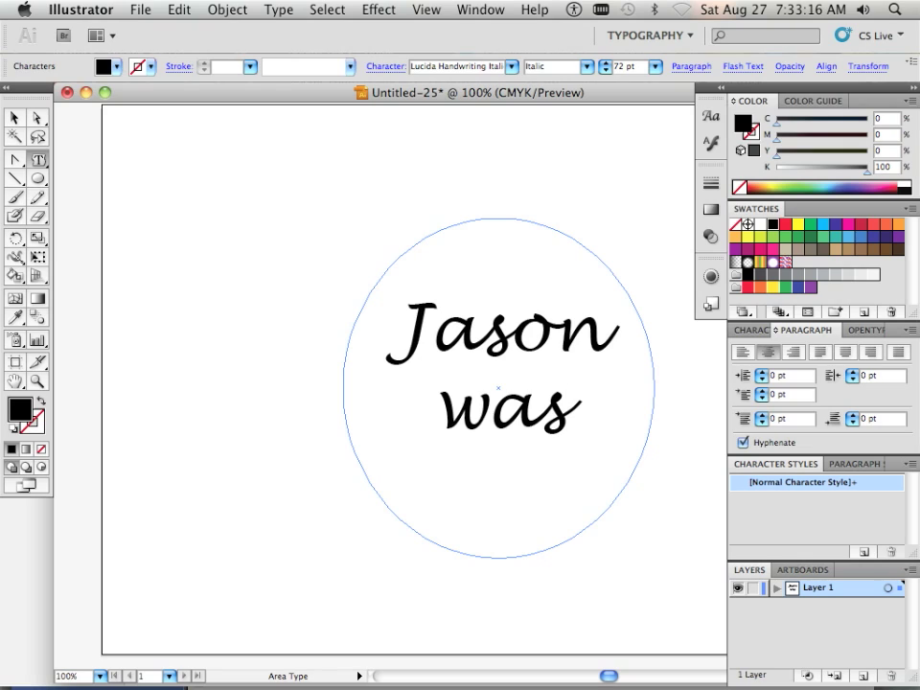
pyautogui.press('Return')
pyautogui.write('here')
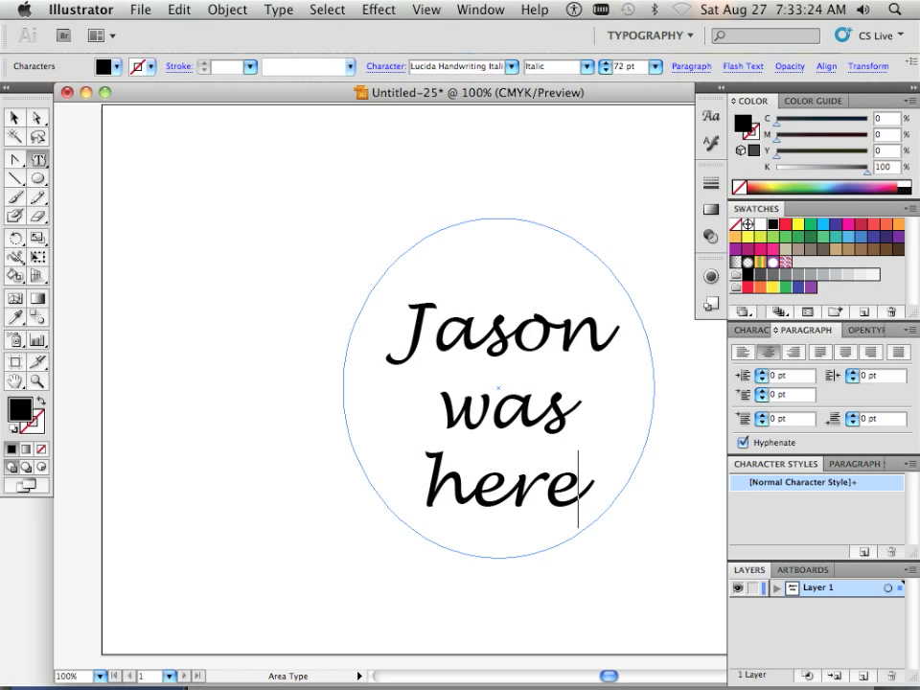
# Reshape the text area by moving its top anchor to about X 251, Y 53 pt and pulling the left anchor's upper handle outwards
pyautogui.click(35, 117)
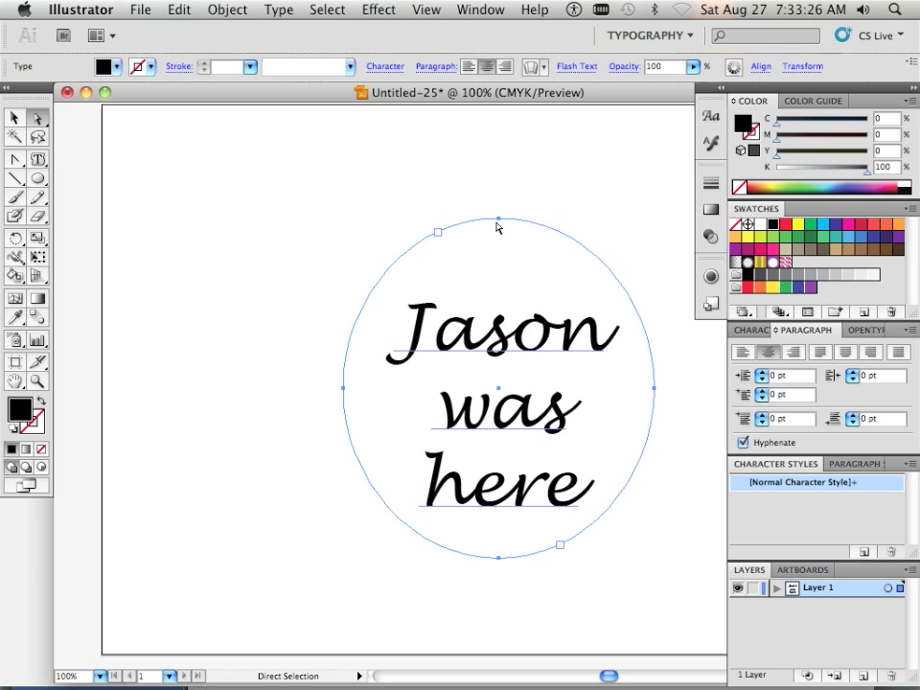
pyautogui.moveTo(498, 221); pyautogui.dragTo(318, 154)
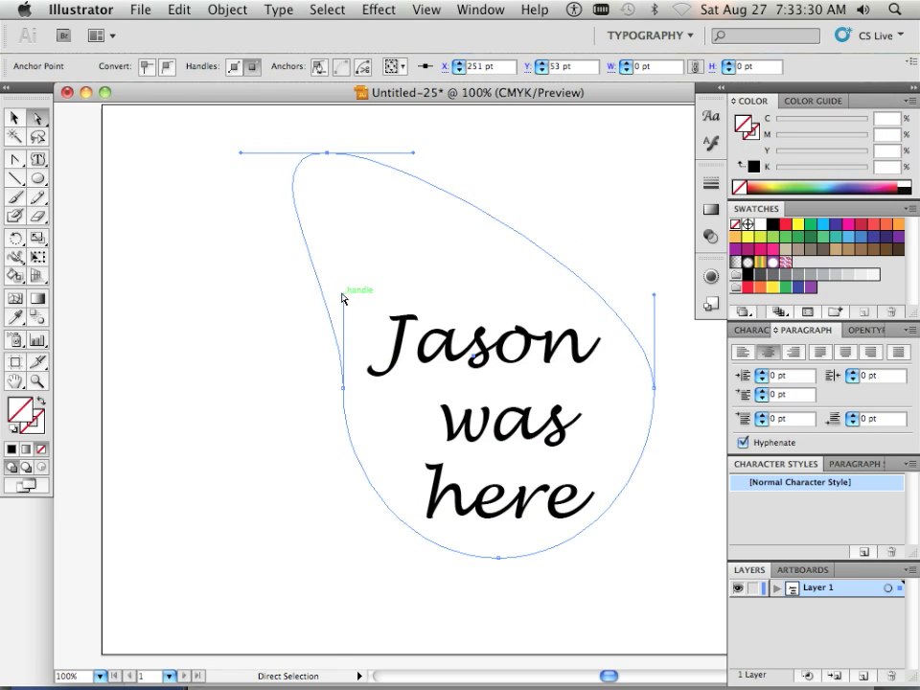
pyautogui.moveTo(344, 296); pyautogui.dragTo(245, 307)
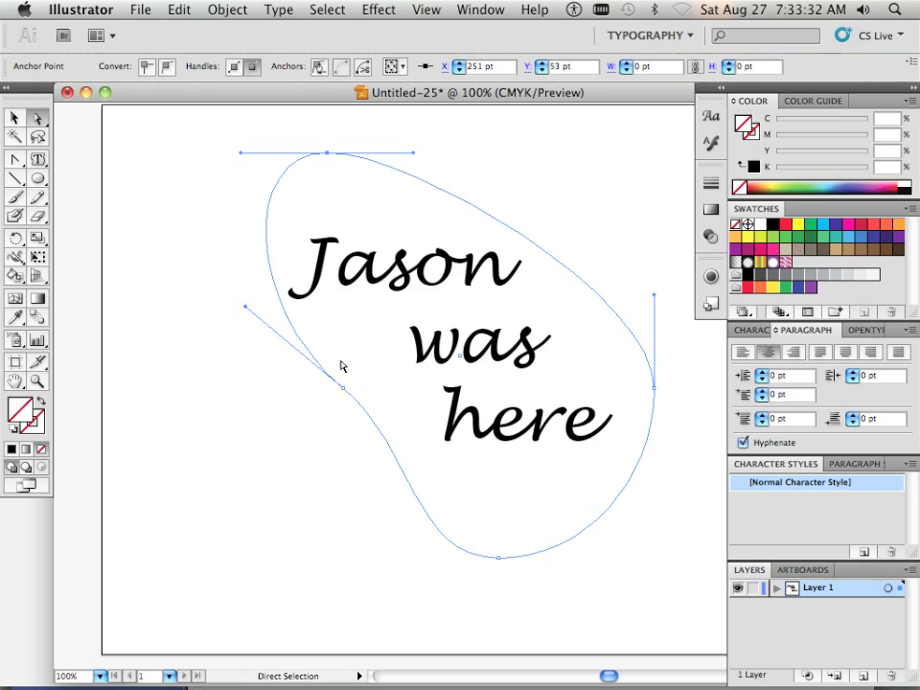
# Move the whole reshaped area text object left and slightly down on the artboard
pyautogui.click(14, 117)
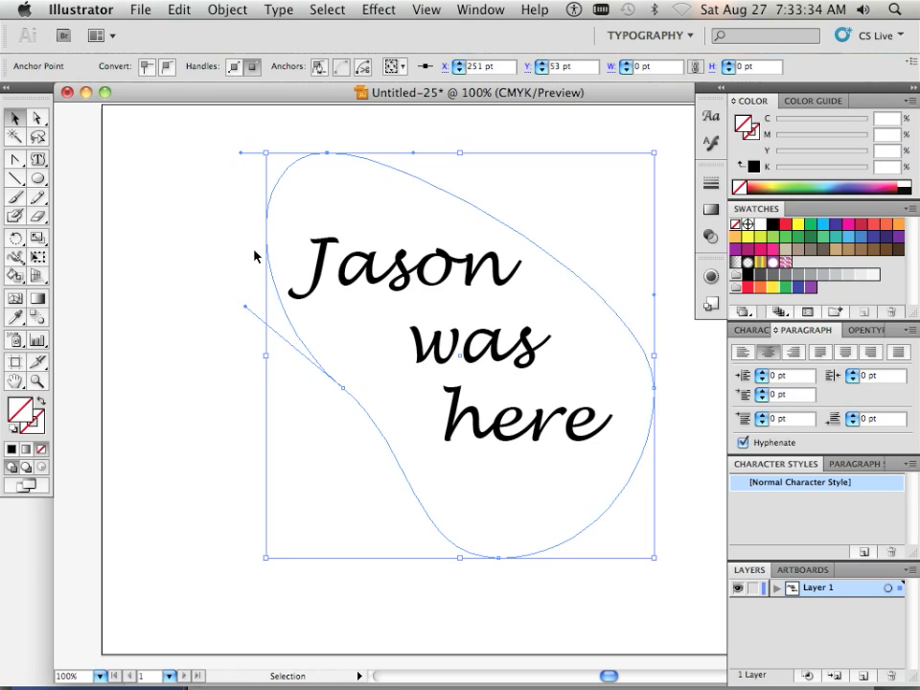
pyautogui.click(367, 324)
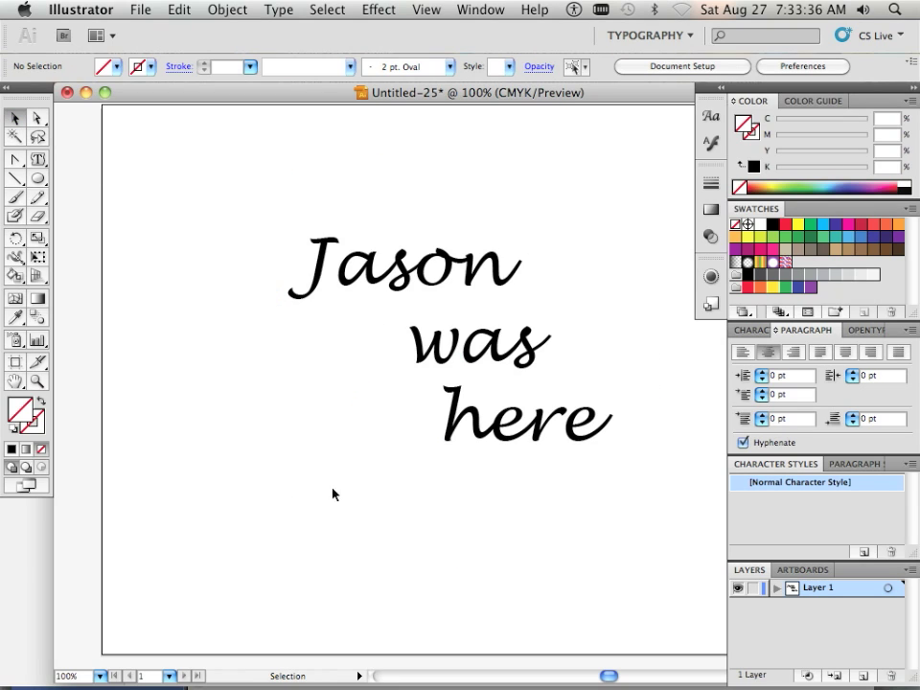
pyautogui.moveTo(492, 404); pyautogui.dragTo(420, 447)
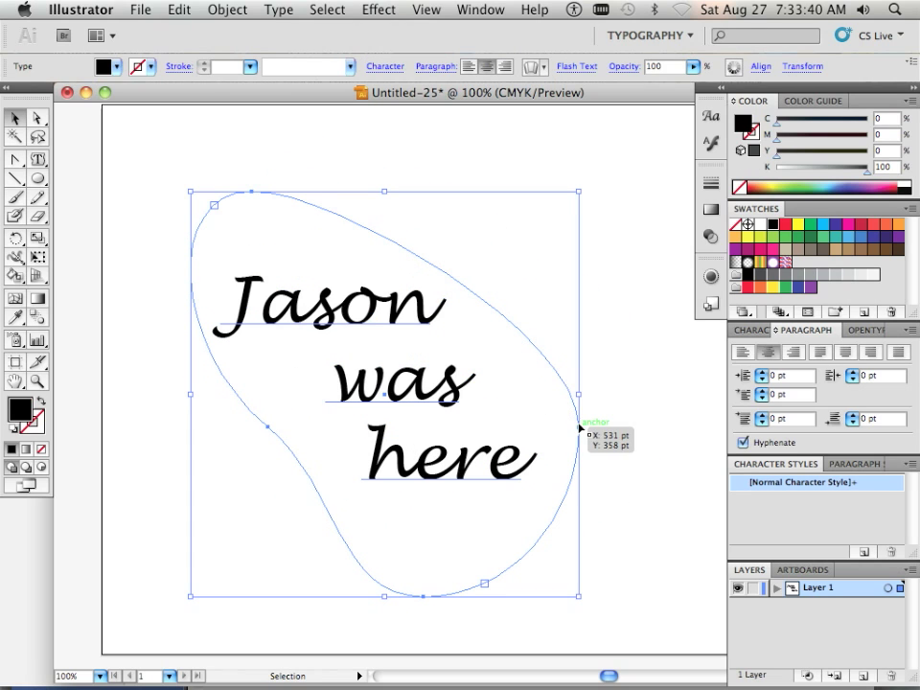
pyautogui.moveTo(582, 426)
pyautogui.mouseDown()
pyautogui.moveTo(584, 387)
pyautogui.moveTo(580, 414)
pyautogui.mouseUp()
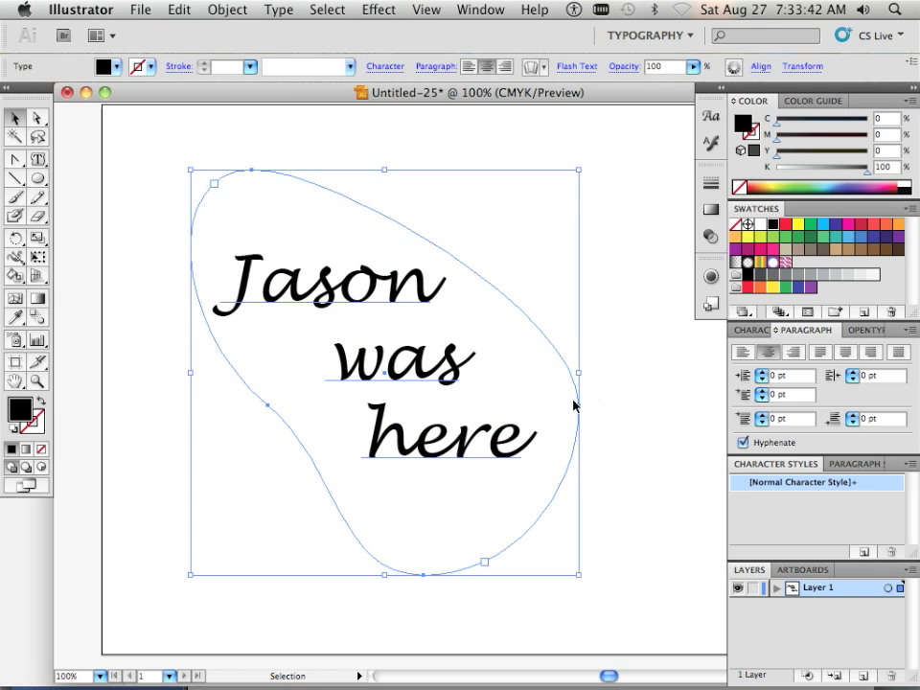
# Delete the reshaped area text object from the artboard
pyautogui.click(523, 455)
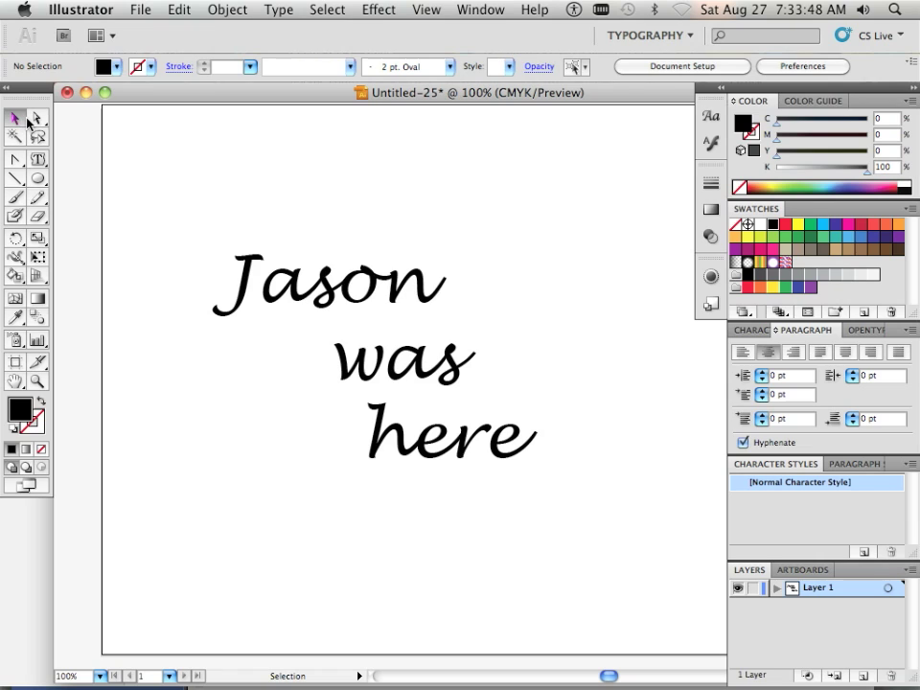
pyautogui.click(339, 272)
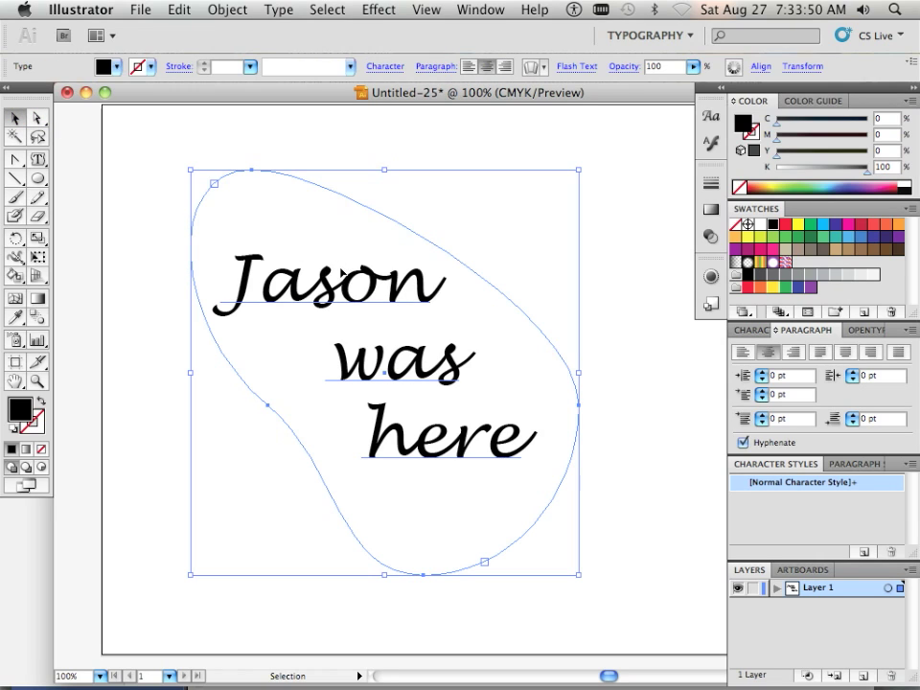
pyautogui.press('Delete')
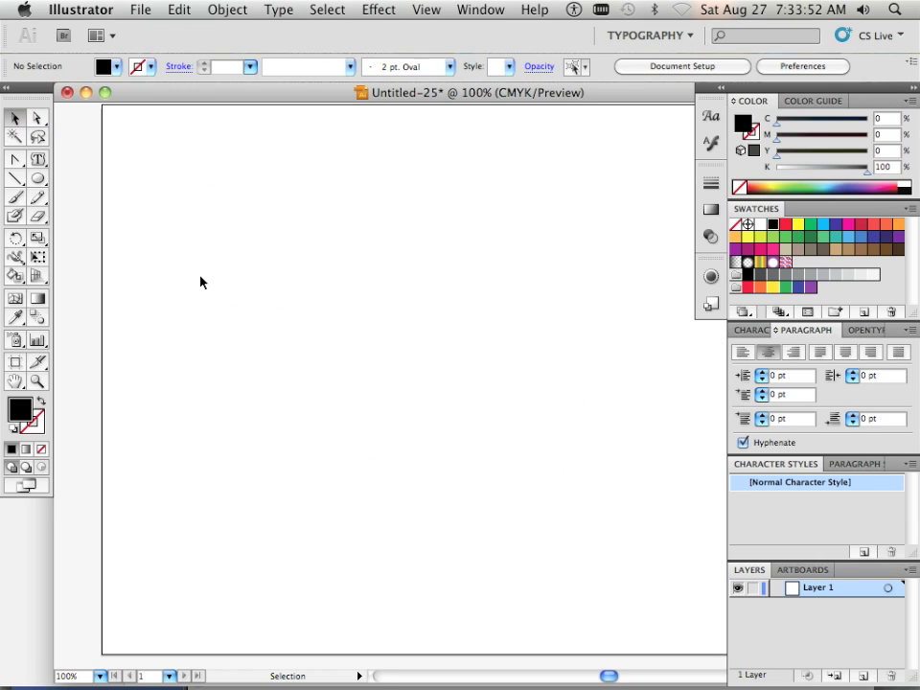